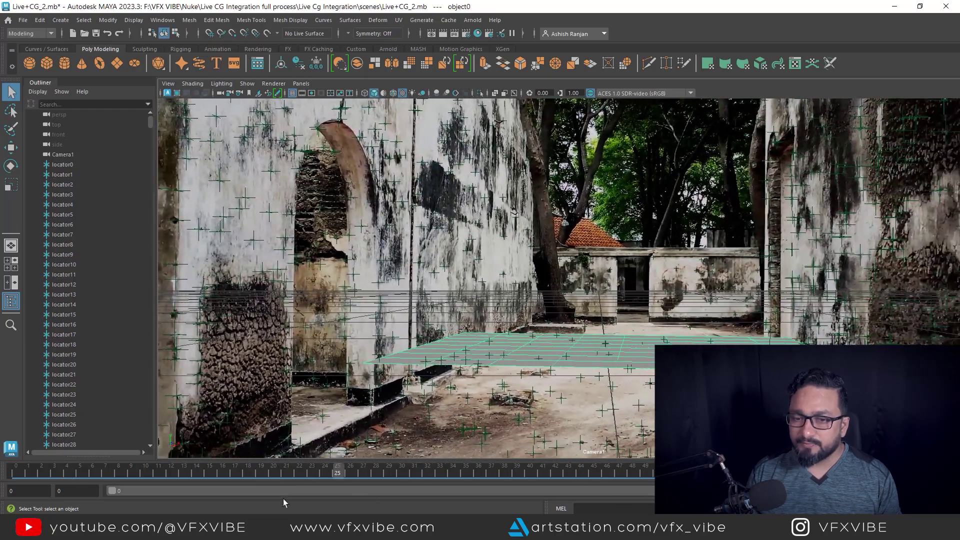
Go to frame 3 and bring the metal storage crate from Quixel Bridge into the tracked Maya scene
drag(283, 503, 62, 482)
alt+drag(690, 352, 712, 342)
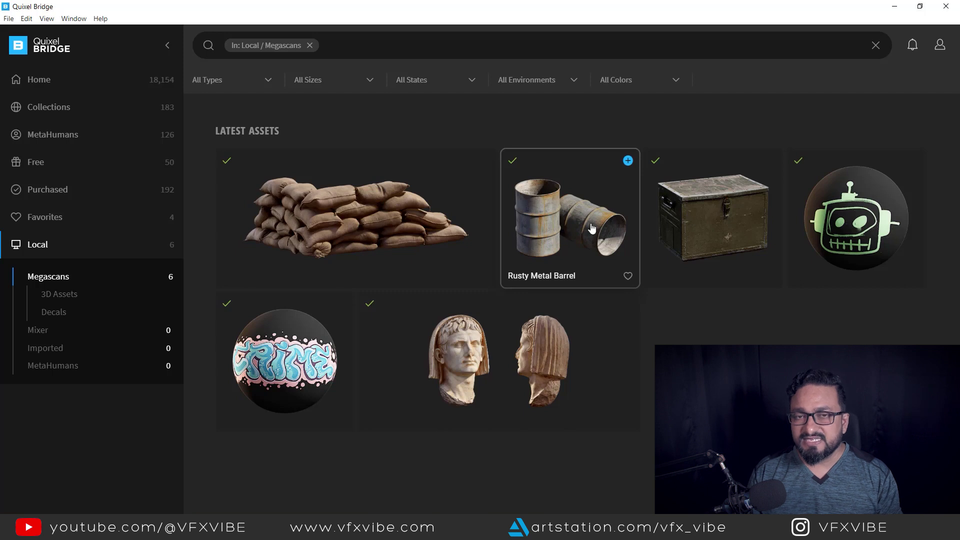
click(894, 7)
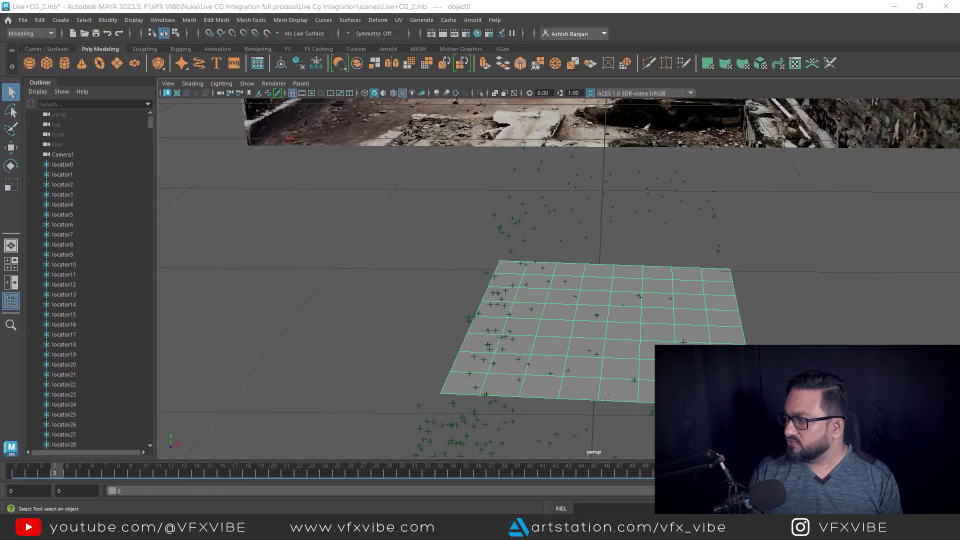
drag(950, 320, 570, 328)
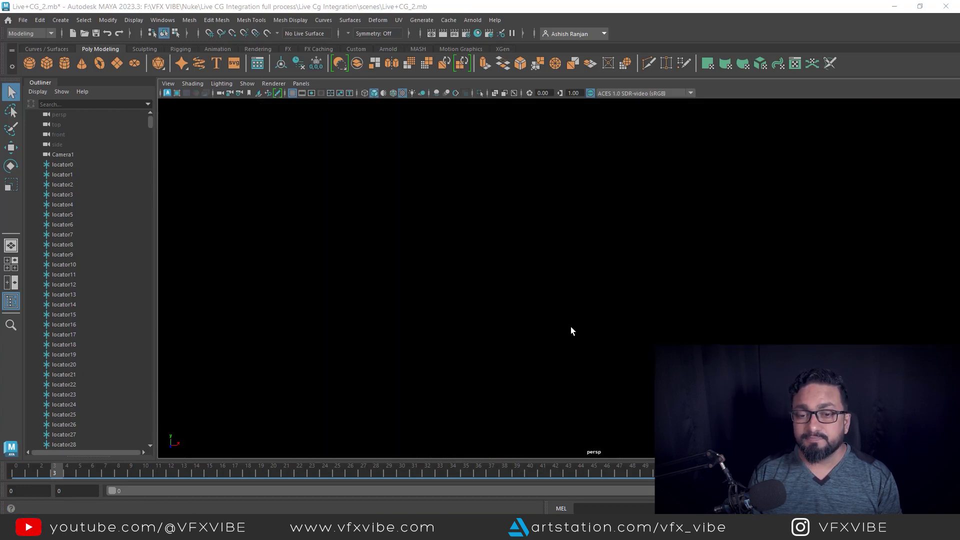
scroll(582, 328, down, 5)
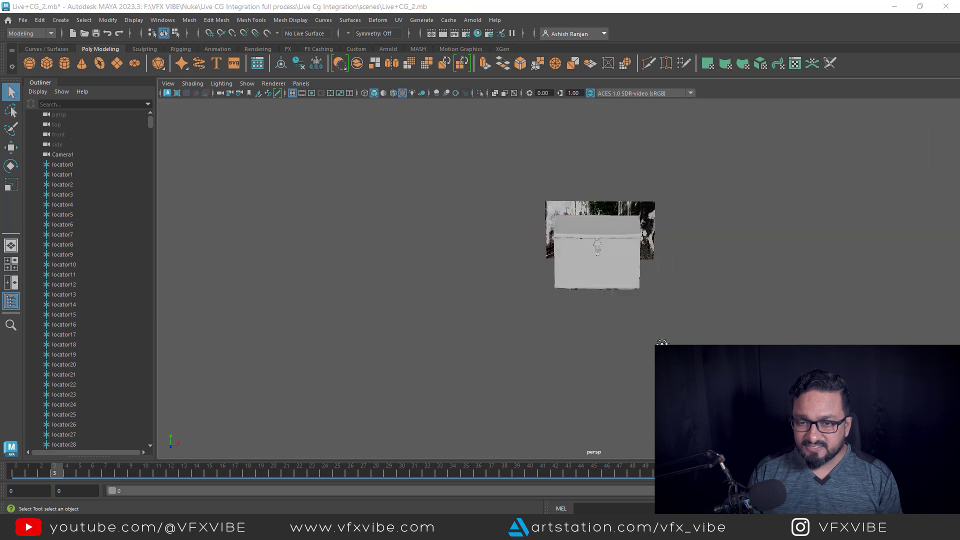
Scale the oversized crate down uniformly until it fits on the ground plane
alt+drag(590, 300, 634, 342)
click(630, 275)
key(r)
scroll(610, 307, up, 3)
scroll(611, 307, up, 4)
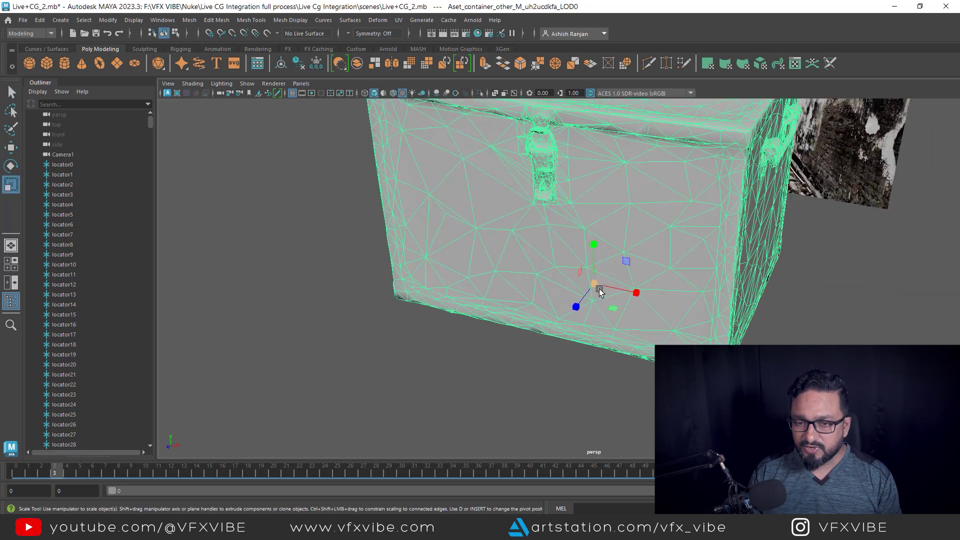
drag(596, 285, 300, 366)
key(f)
alt+drag(634, 397, 591, 379)
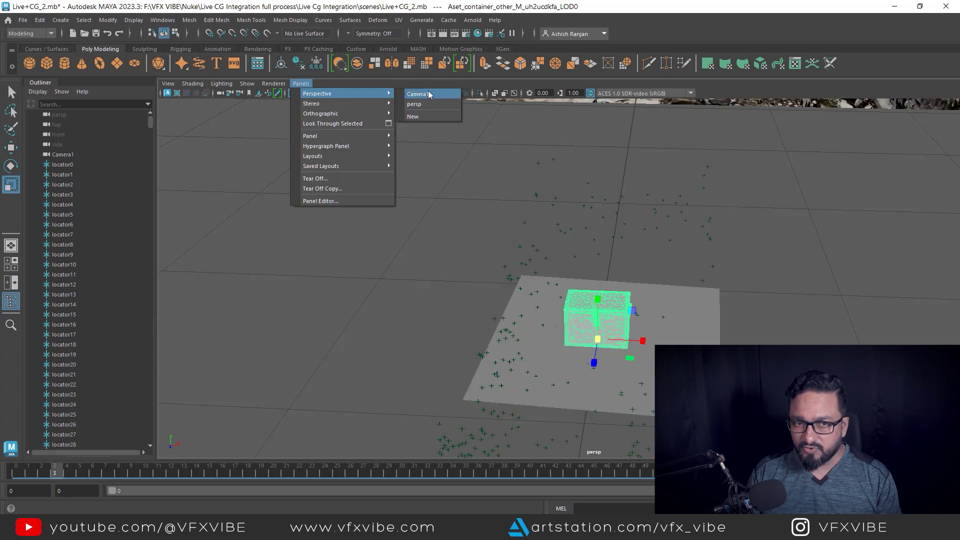
Reduce the crate's scale against the Camera1 footage, then move it toward the arched wall and rotate it to an angle
click(428, 94)
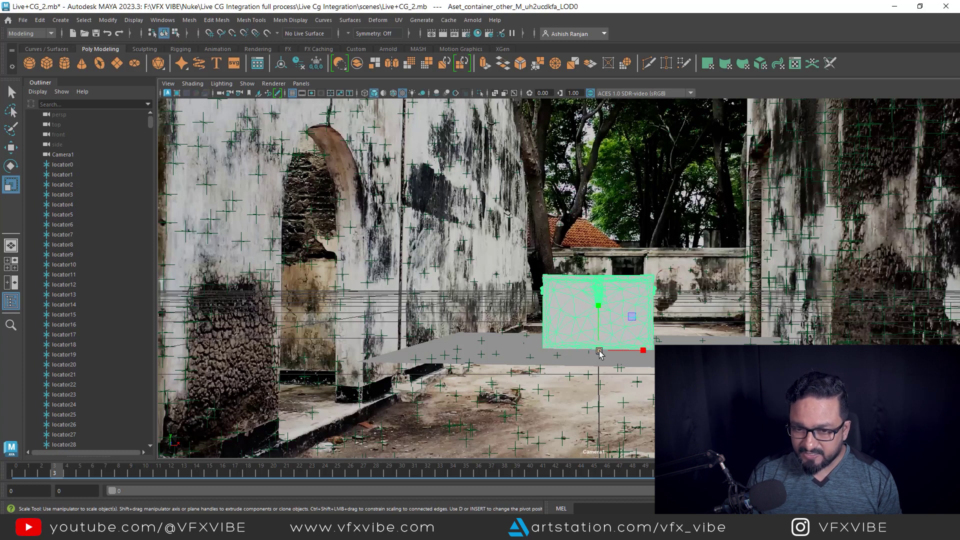
drag(599, 352, 600, 331)
key(space)
alt+drag(603, 340, 705, 316)
key(w)
key(e)
click(303, 84)
mouse_move(350, 94)
click(414, 93)
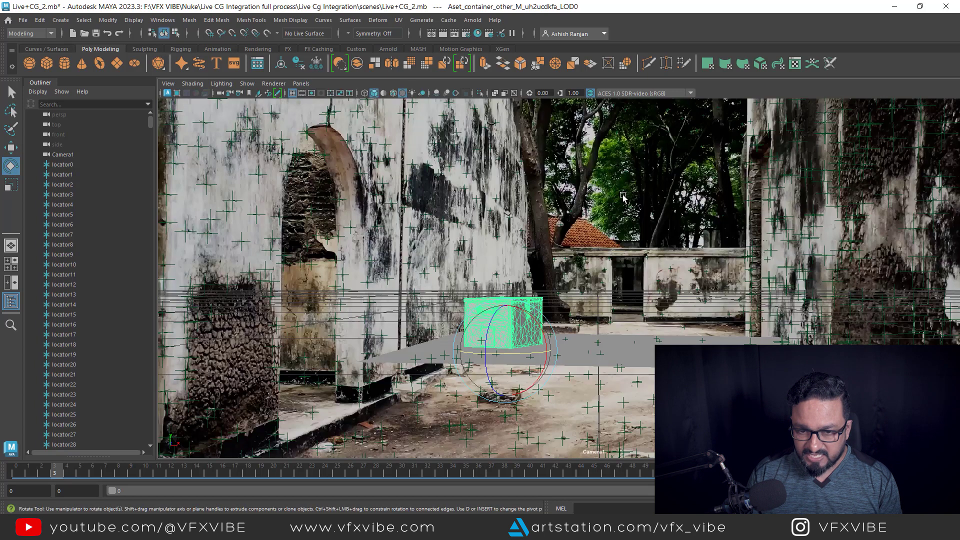
Adjust the crate's height so its base rests on the ground plane
key(space)
drag(560, 219, 549, 151)
alt+drag(600, 322, 569, 363)
key(w)
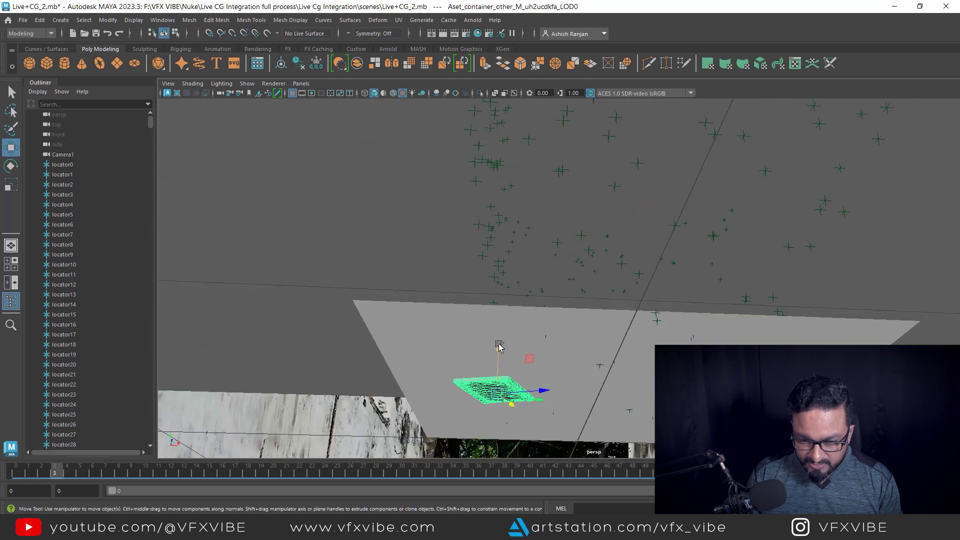
drag(499, 345, 500, 340)
alt+drag(635, 381, 622, 411)
key(f)
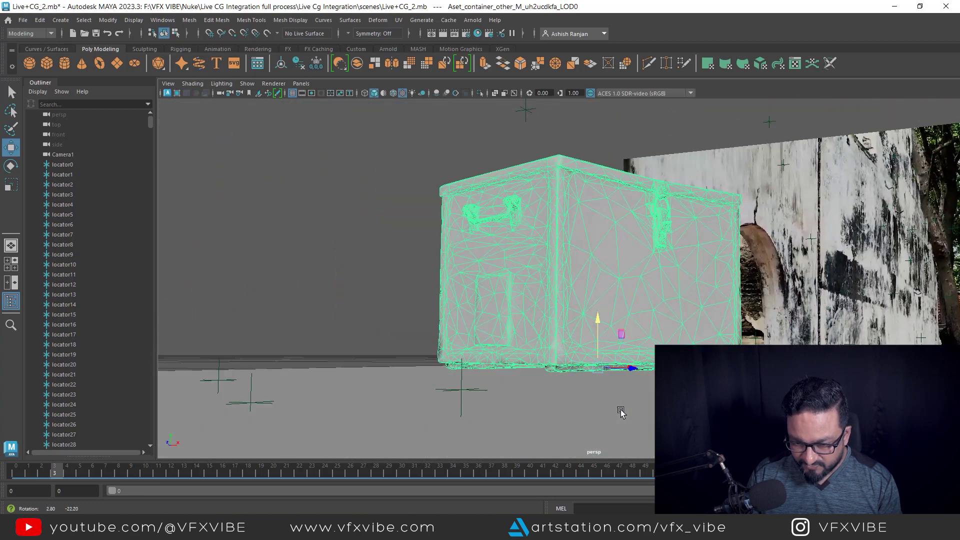
Inspect the contact between the crate's base and the ground plane up close in the side view
key(space)
key(space)
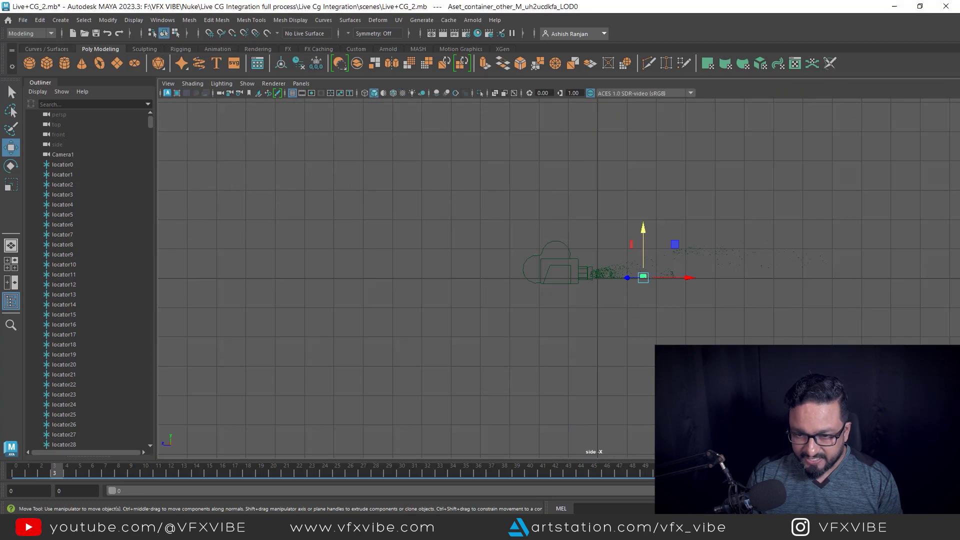
key(f)
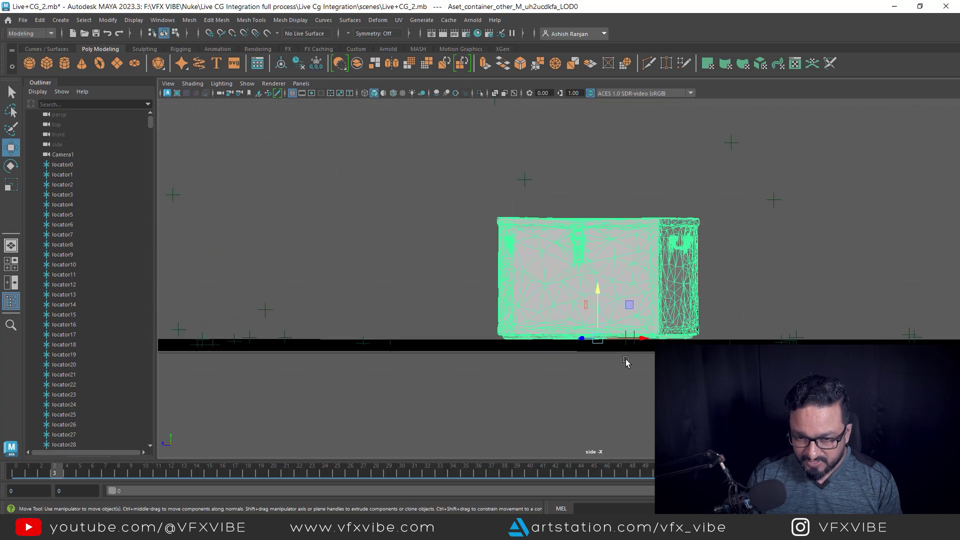
scroll(623, 350, up, 5)
mouse_move(600, 347)
alt+middle_down()
mouse_move(593, 319)
mouse_move(602, 353)
mouse_move(603, 345)
alt+middle_up()
key(space)
drag(604, 293, 657, 319)
Run an Arnold test render of the unlit scene, then stop it and minimise the render window
scroll(658, 320, down, 8)
alt+drag(602, 355, 621, 371)
click(471, 21)
click(490, 51)
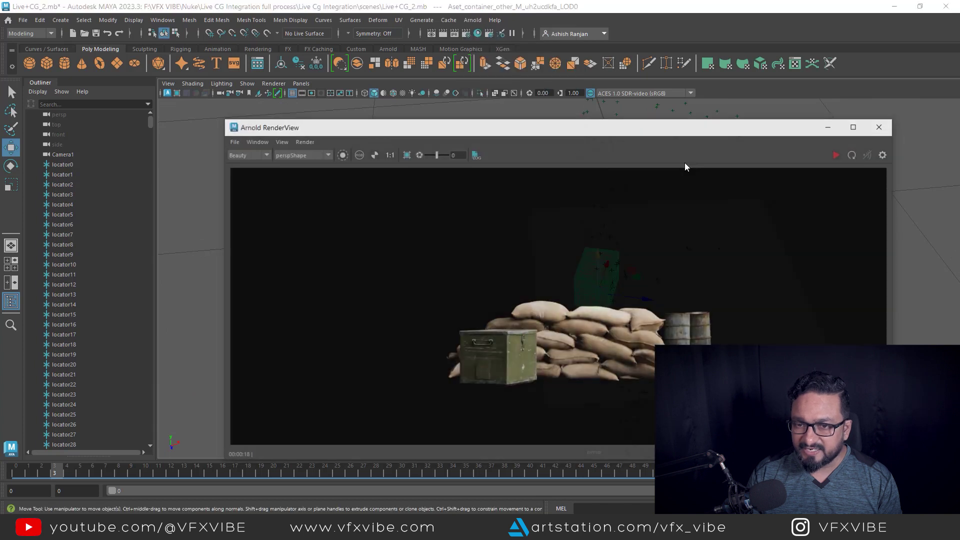
drag(595, 126, 575, 92)
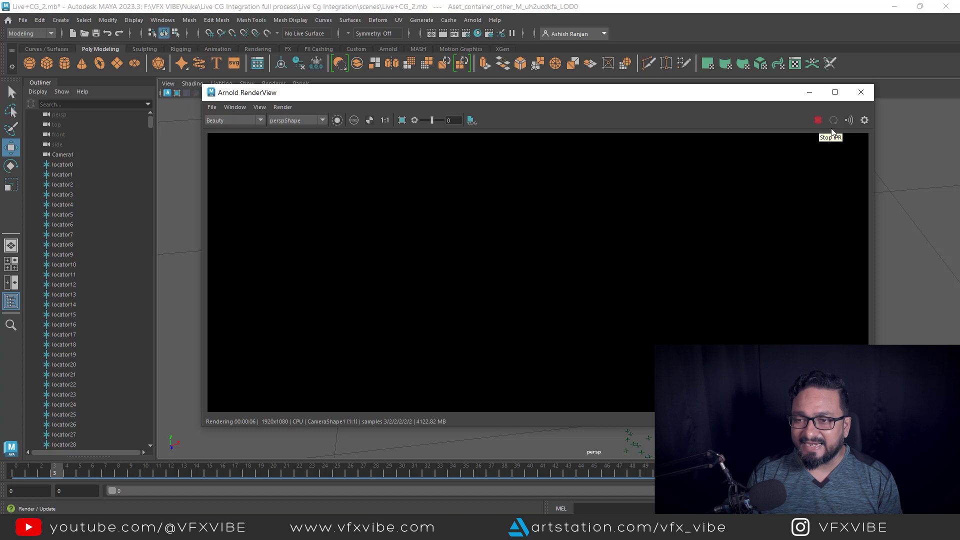
click(816, 121)
click(810, 93)
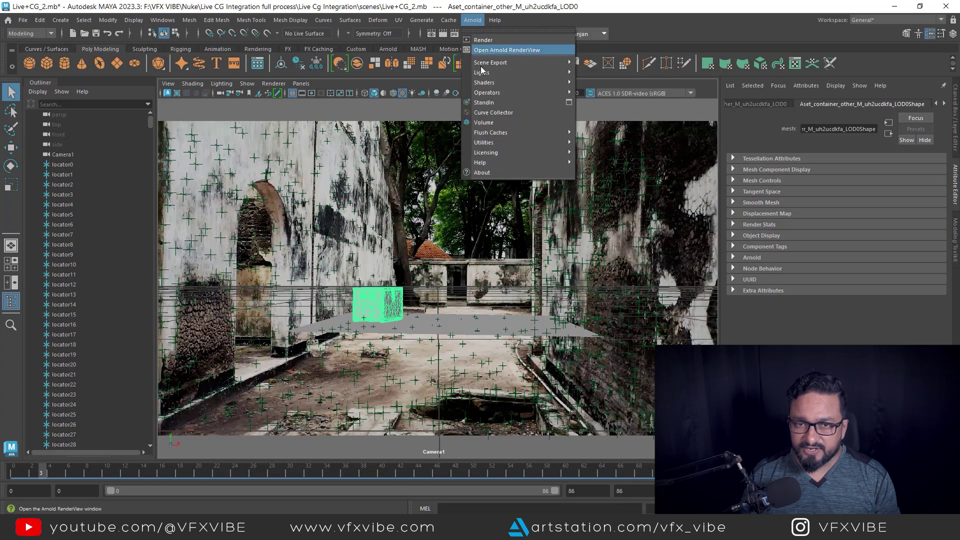
Add an Arnold skydome light to the scene and show it in the perspective view
mouse_move(484, 75)
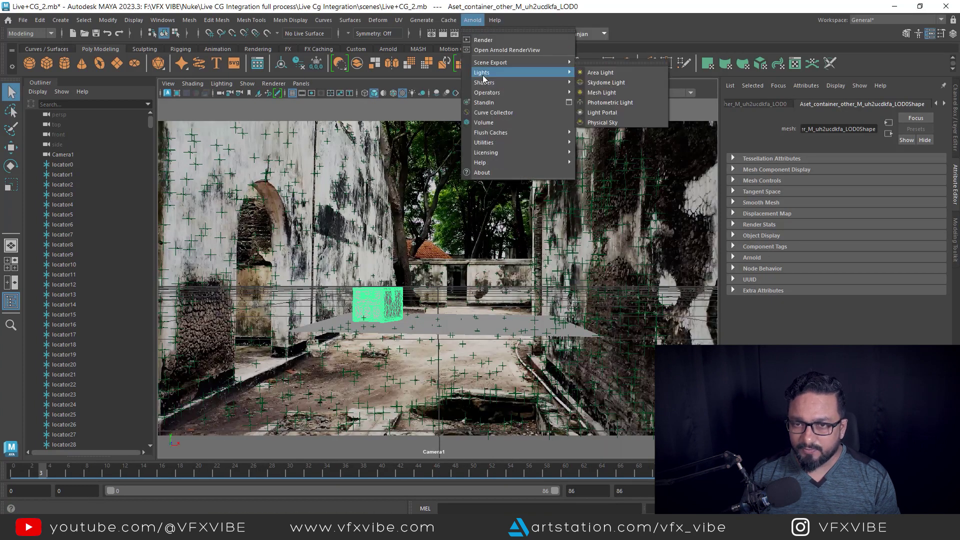
click(606, 82)
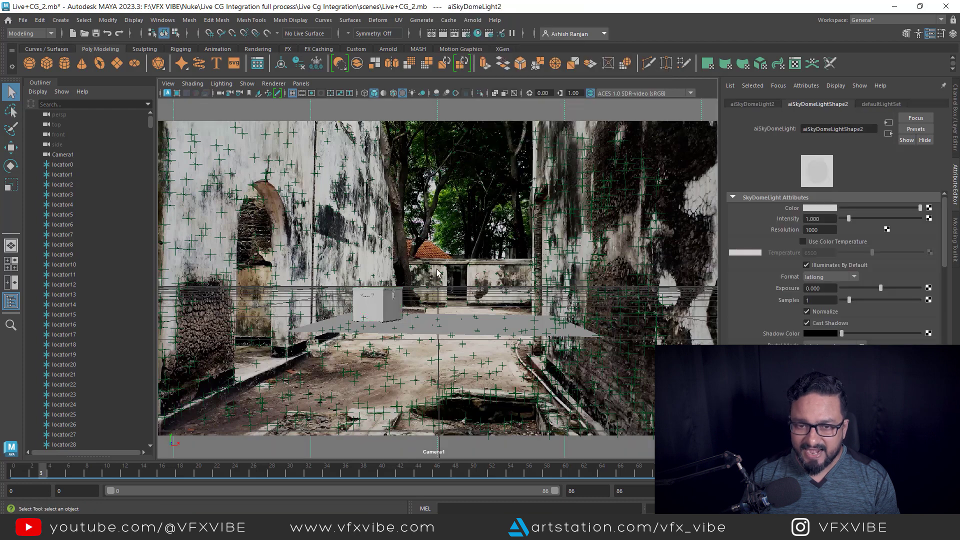
key(space)
drag(436, 269, 553, 212)
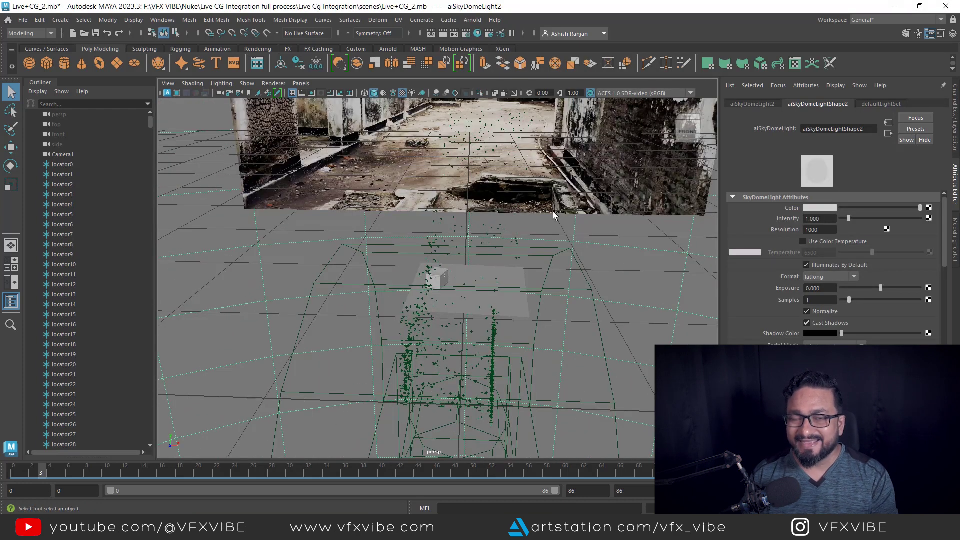
Connect a File texture to the skydome light's color and load abandoned_slipway_4k.exr from sourceimages
click(928, 208)
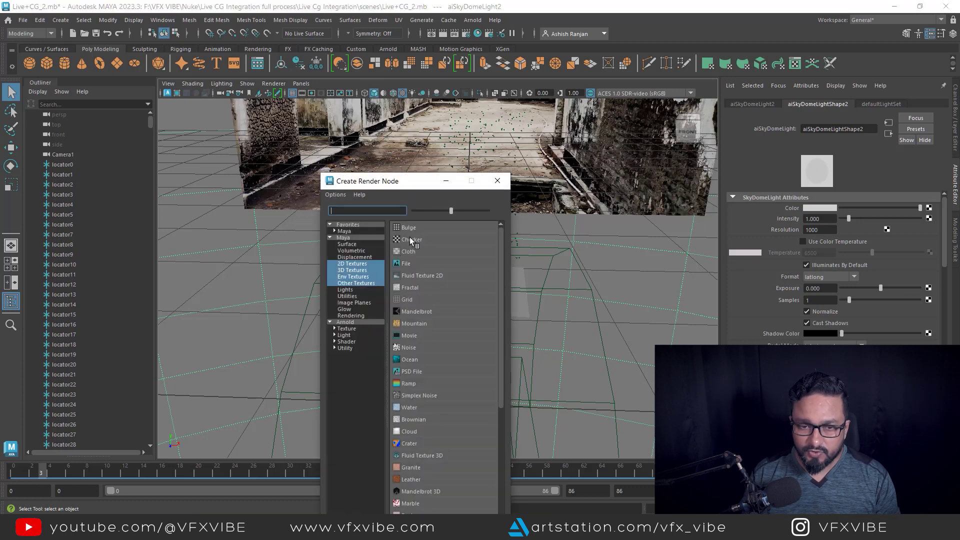
click(407, 261)
click(930, 240)
click(436, 180)
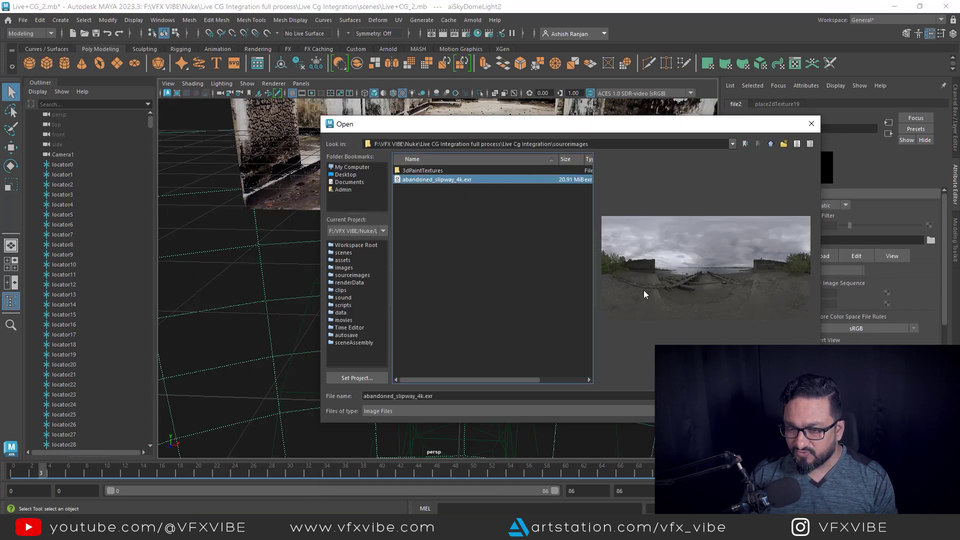
click(785, 396)
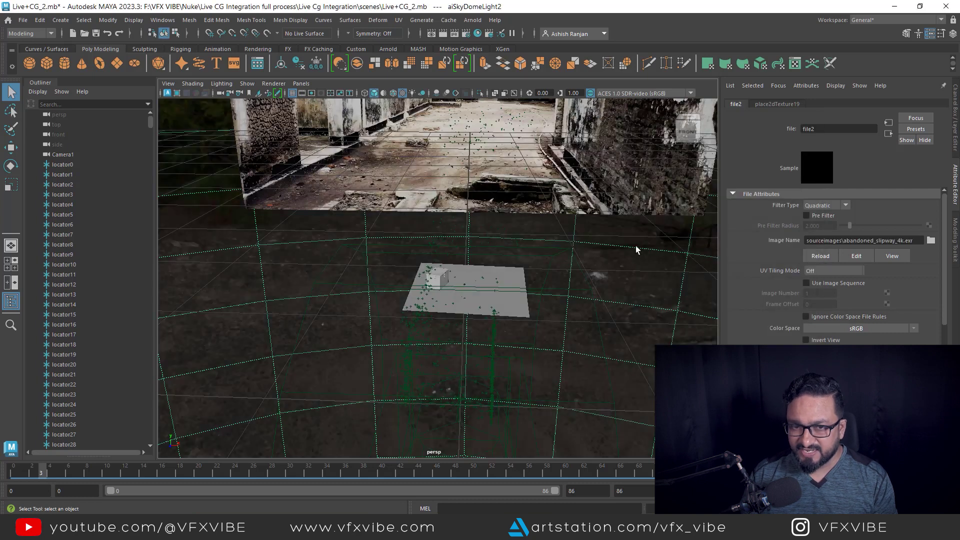
mouse_move(483, 184)
alt+mouse_down()
mouse_move(465, 175)
mouse_move(491, 163)
mouse_move(488, 175)
alt+mouse_up()
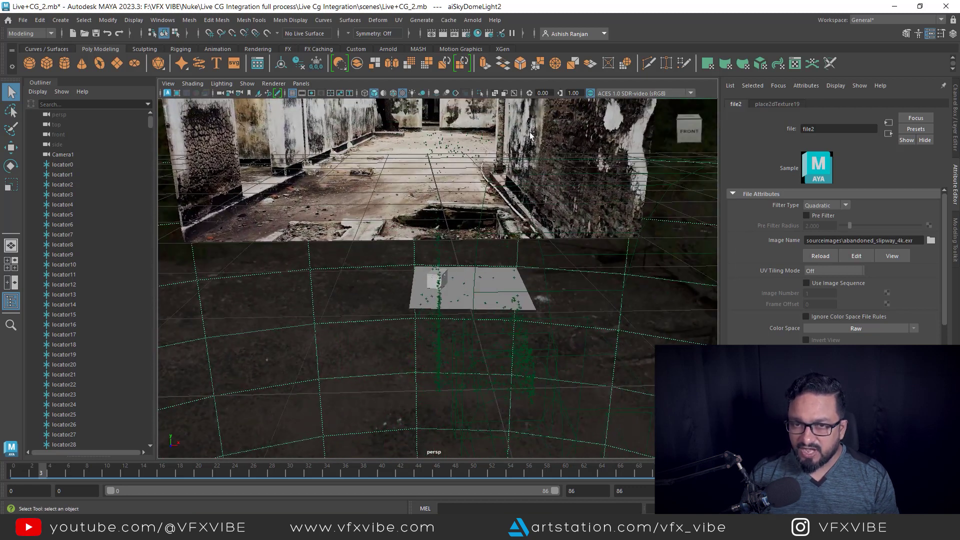
Look through Camera1, run an Arnold test render of the skydome lighting, and close the render window
click(474, 21)
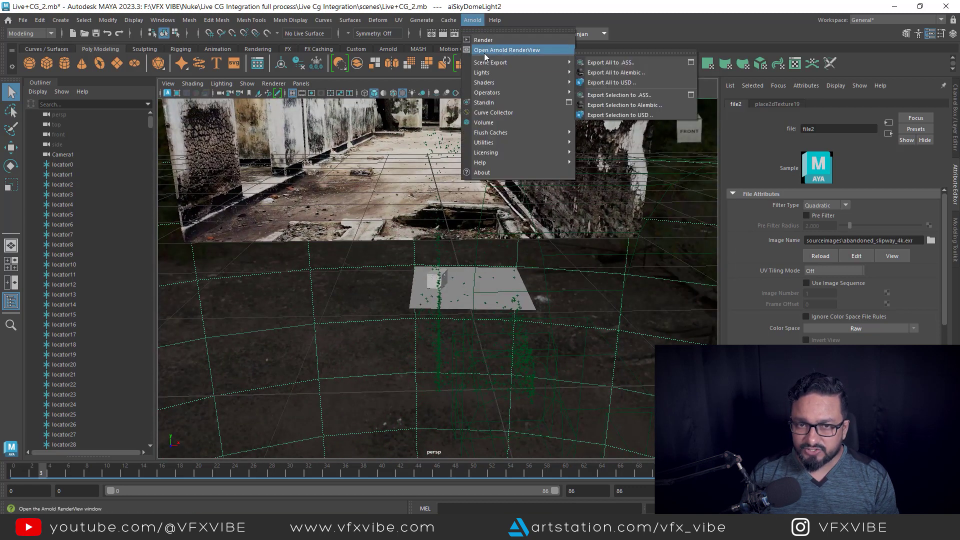
click(296, 84)
mouse_move(320, 93)
click(415, 104)
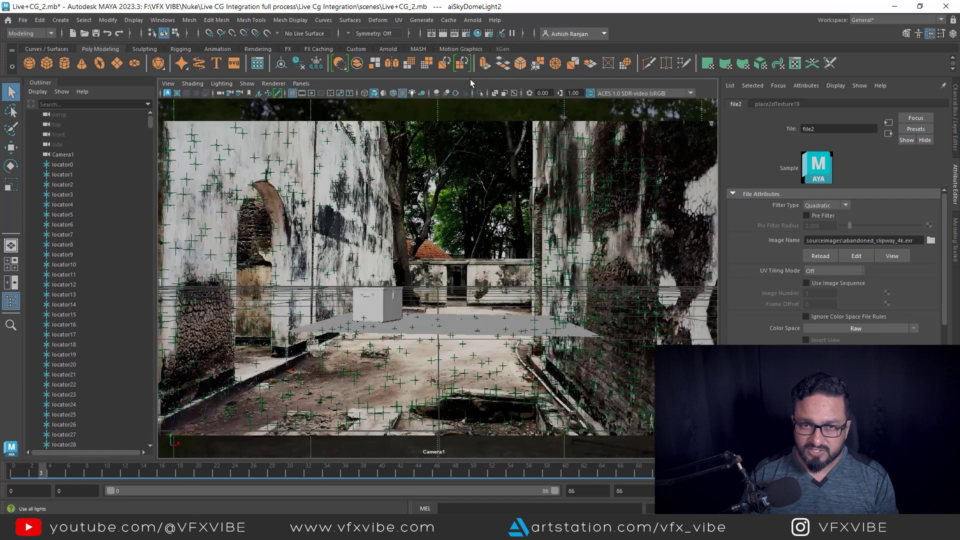
click(472, 20)
click(506, 50)
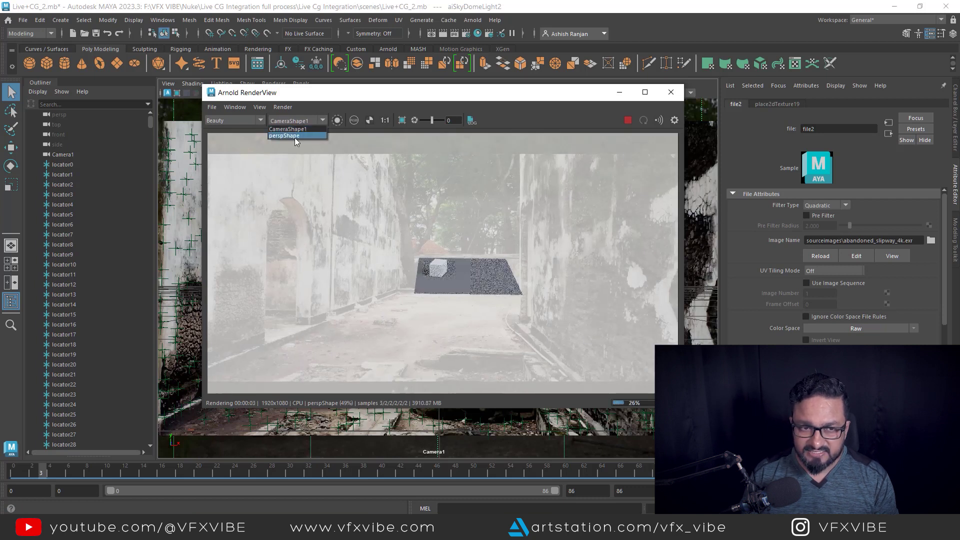
click(295, 130)
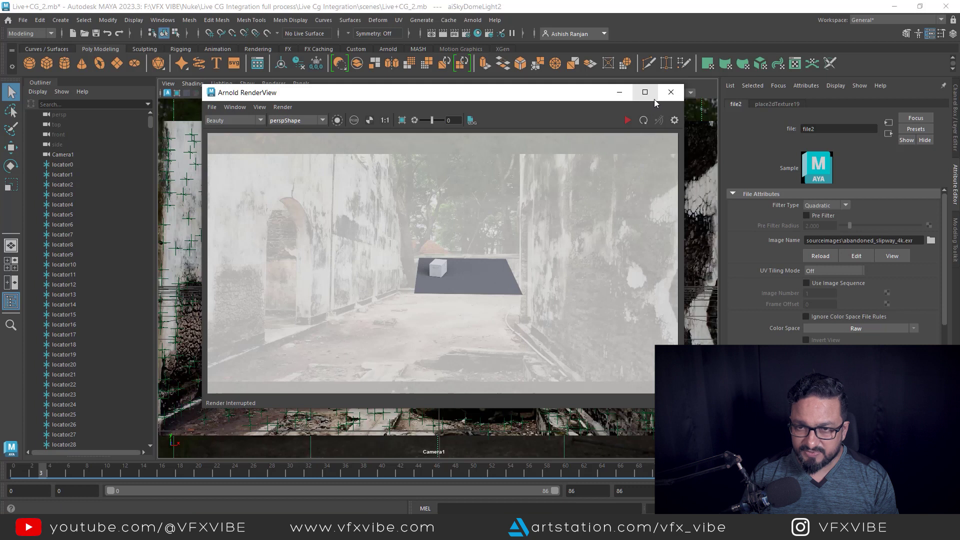
click(671, 92)
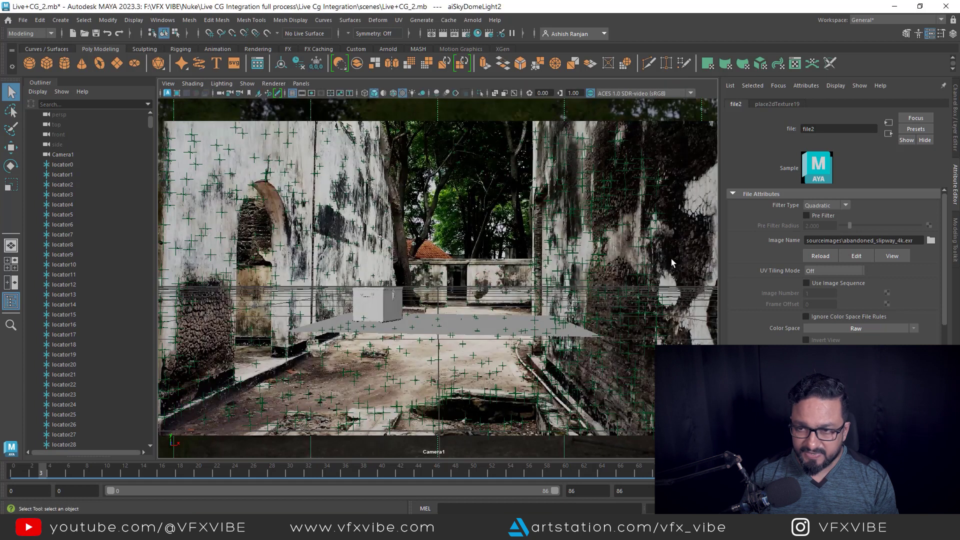
Set the skydome light's resolution to 4096
click(817, 205)
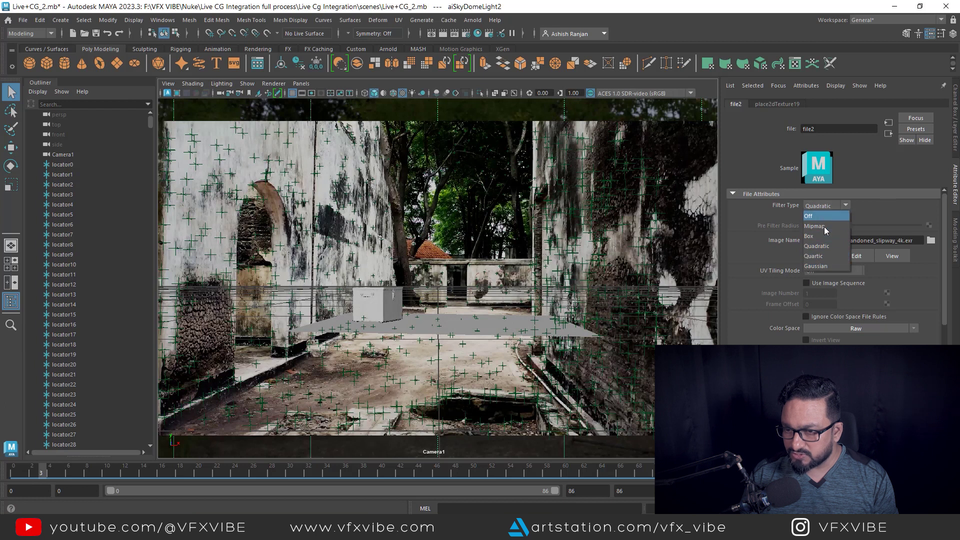
click(824, 235)
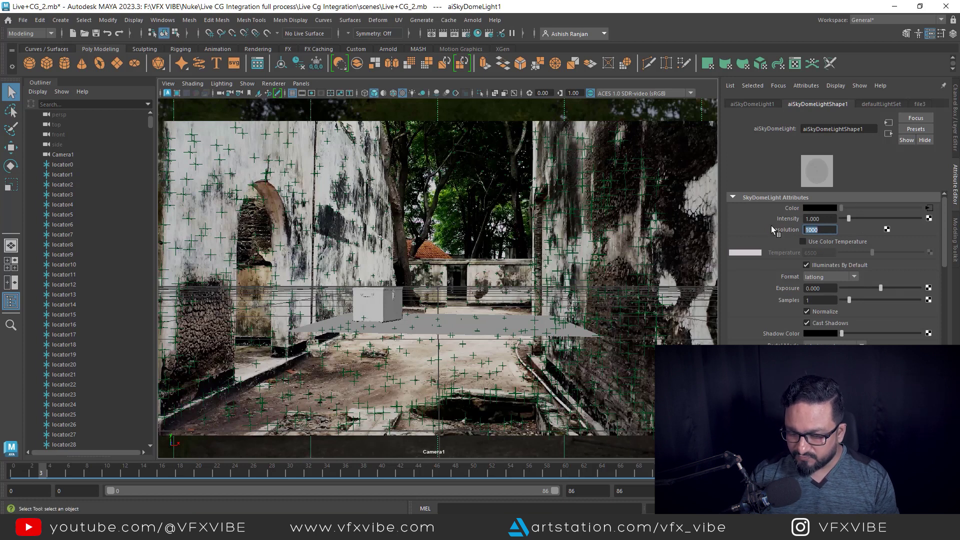
text(40)
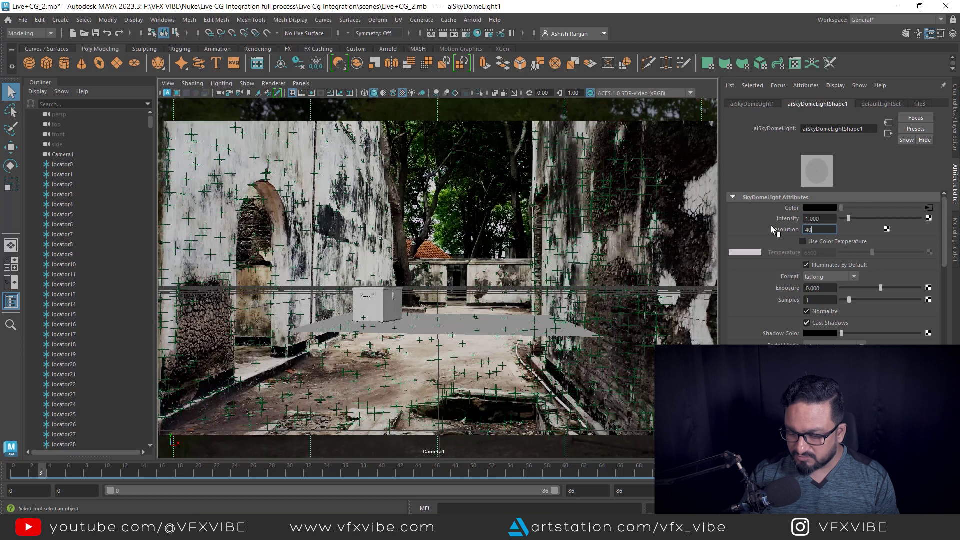
text(96)
key(Return)
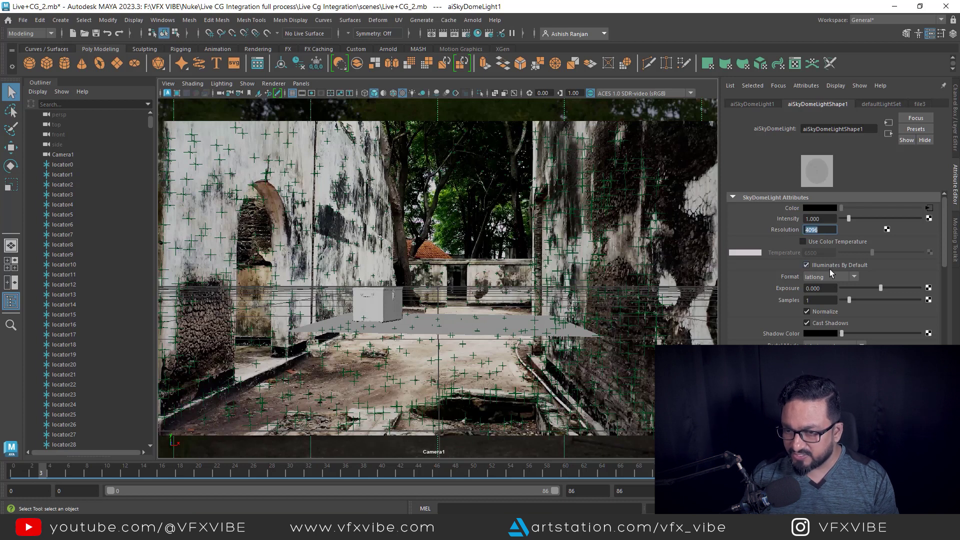
Return to a close perspective view of the crate and add an Arnold area light to the scene
right_click(424, 289)
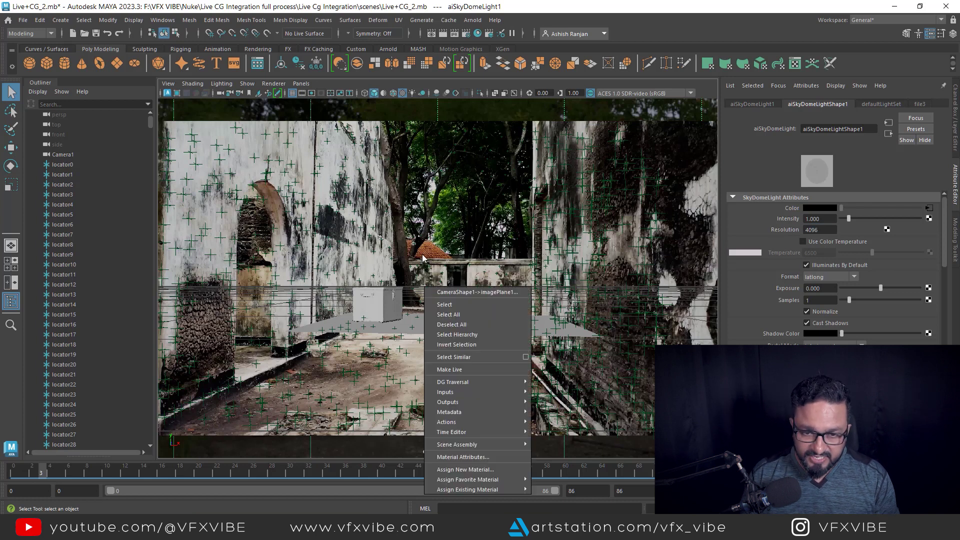
key(space)
drag(422, 257, 420, 225)
alt+drag(453, 254, 530, 320)
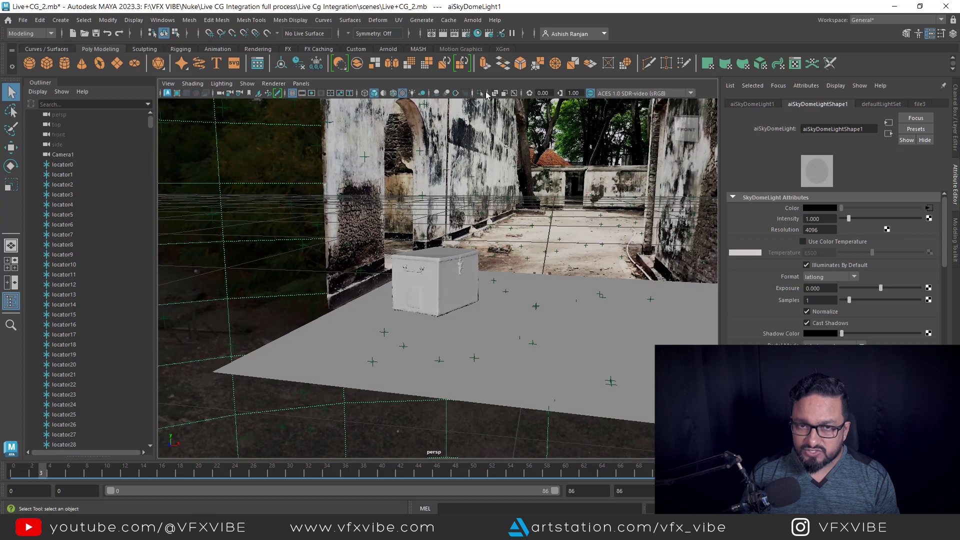
click(472, 20)
mouse_move(490, 74)
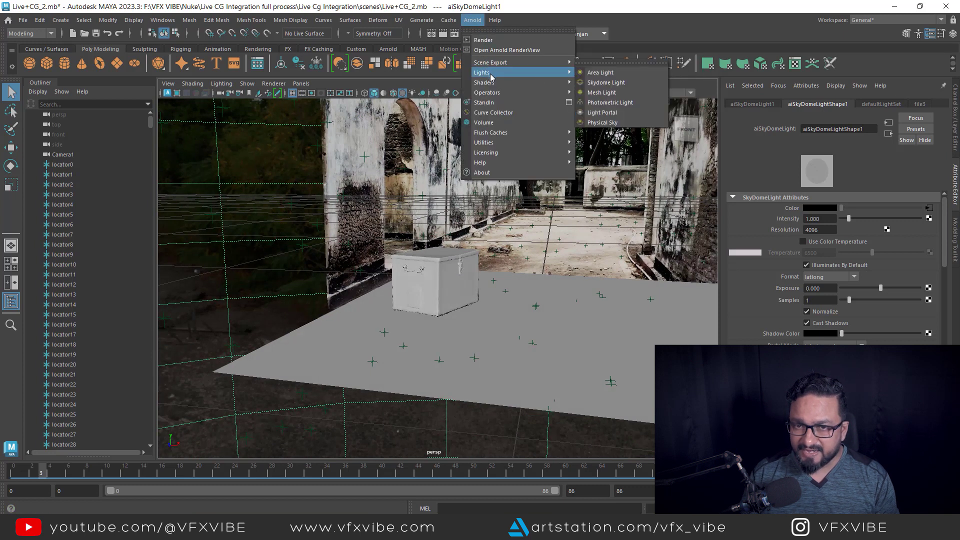
click(625, 73)
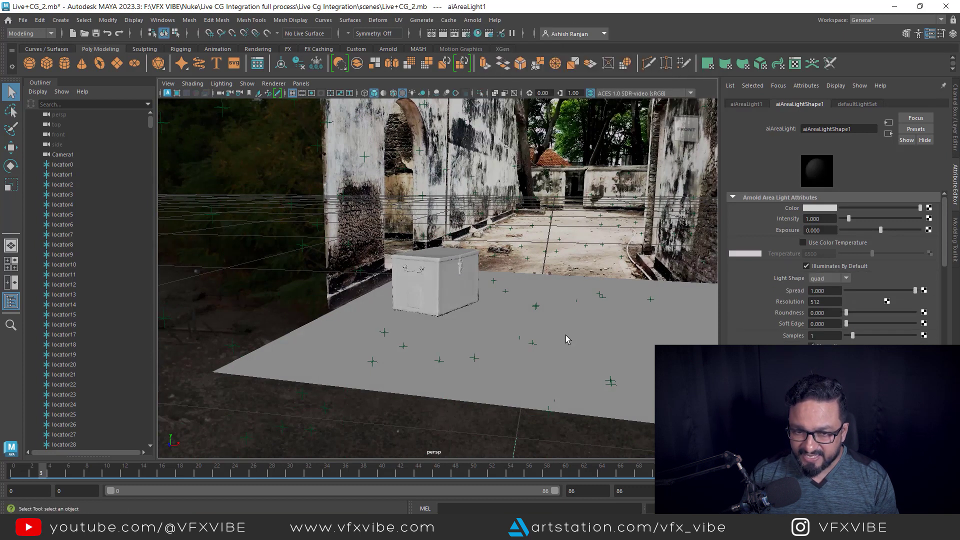
Look through the area light and orbit its view so it aims at the crate and ground plane from one side
alt+drag(562, 334, 424, 368)
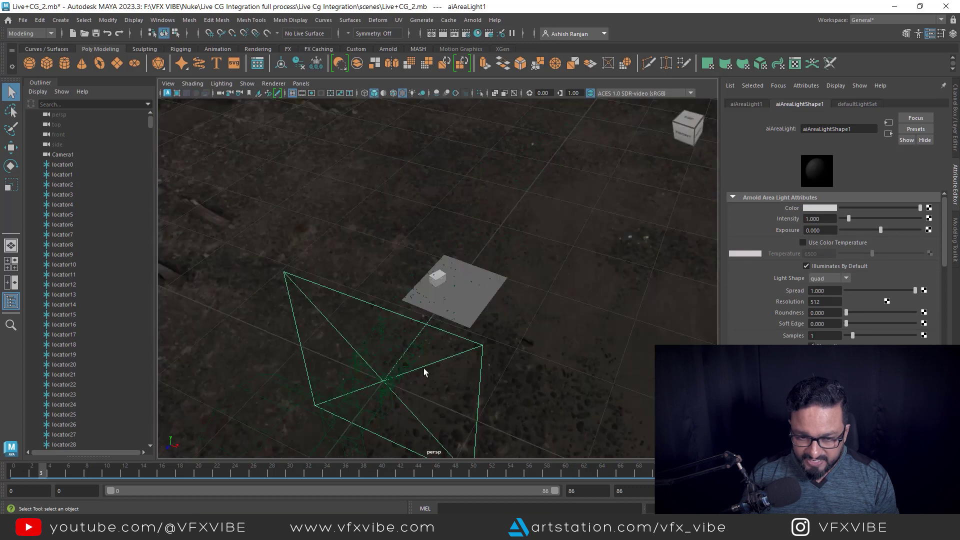
click(301, 84)
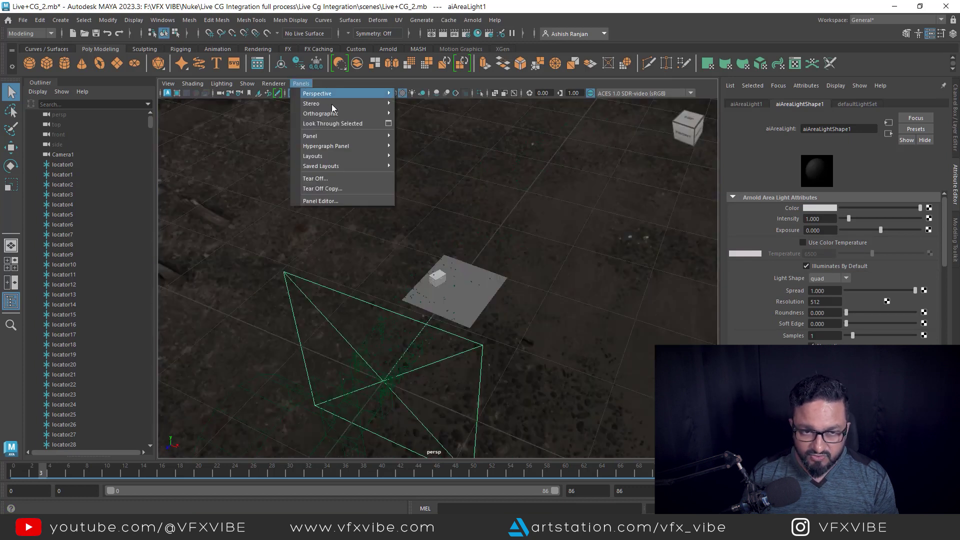
click(334, 131)
alt+drag(499, 332, 369, 381)
alt+middle_drag(369, 381, 463, 365)
alt+drag(463, 366, 476, 386)
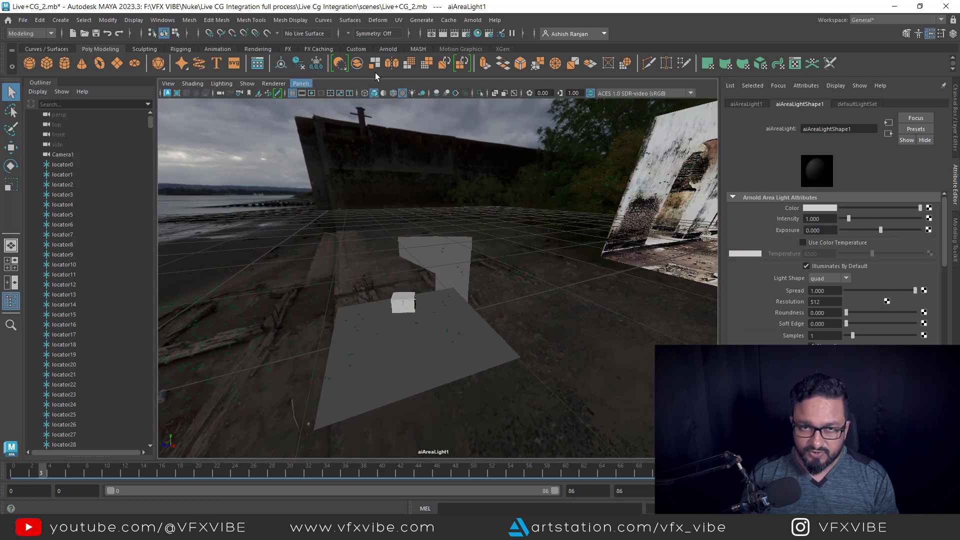
Run an Arnold test render of the lighting from CameraShape1, stop it, and close the render window
click(473, 20)
click(488, 53)
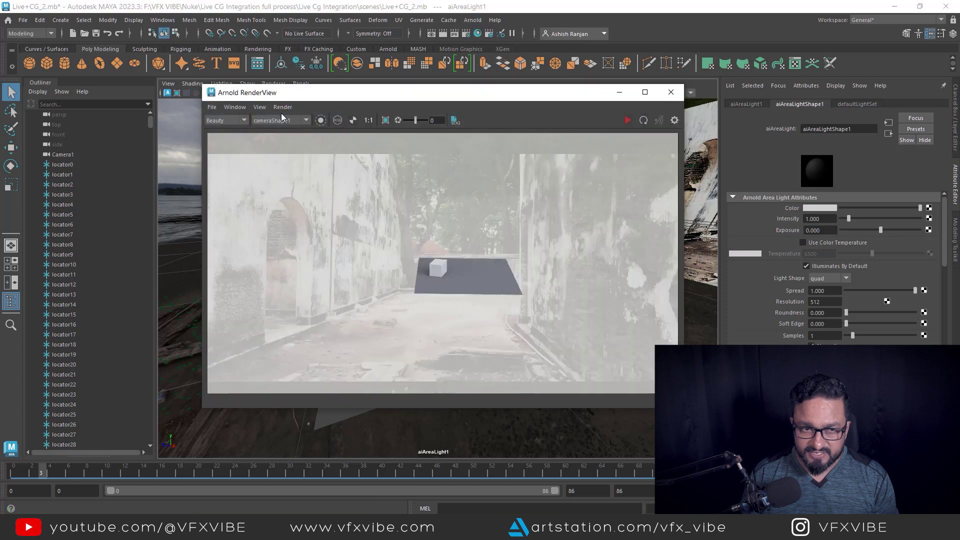
click(269, 120)
click(280, 135)
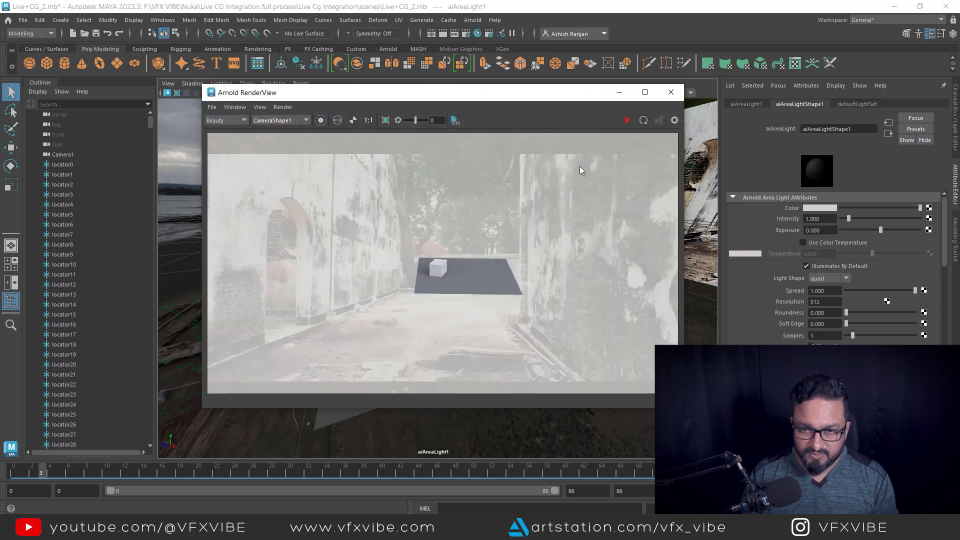
click(629, 121)
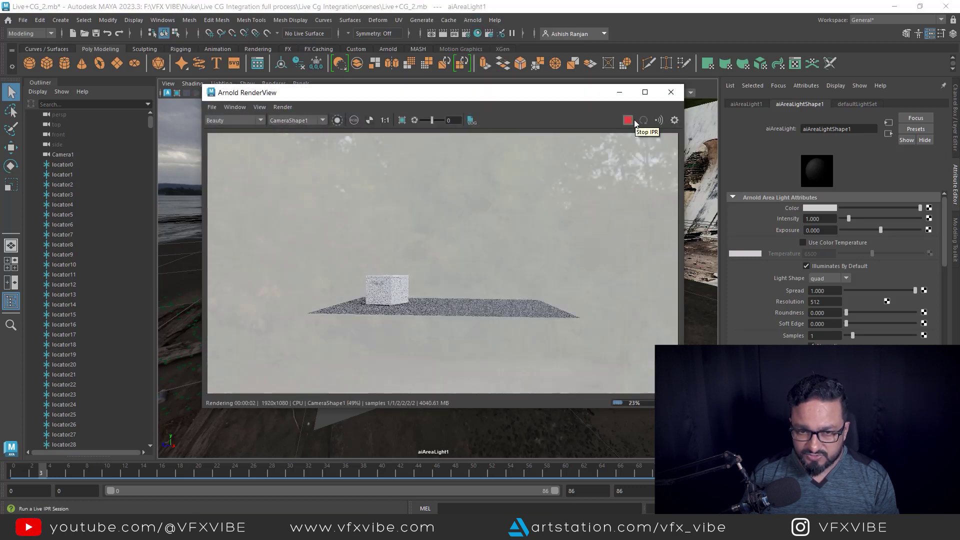
click(627, 121)
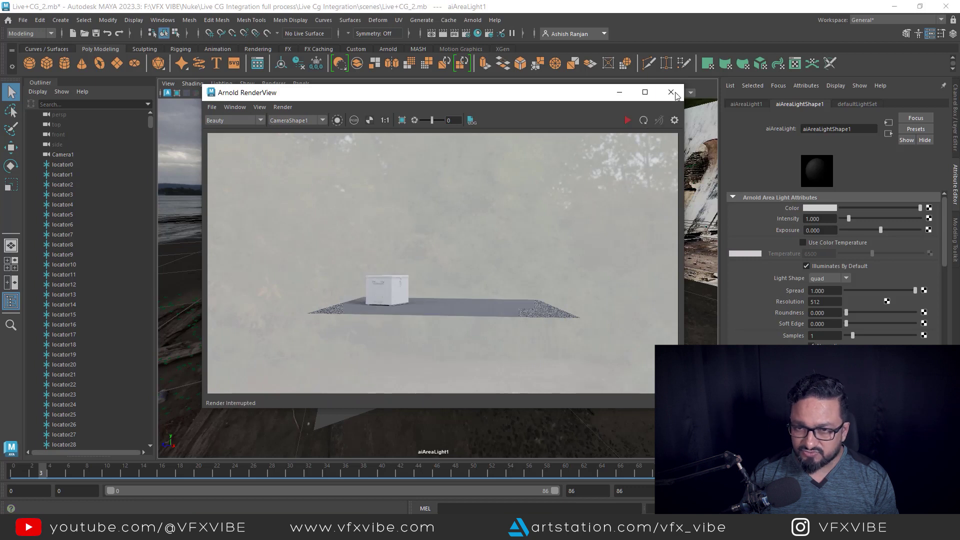
click(671, 93)
Look through Camera1, render the lit crate over the footage in Arnold RenderView, and minimize the render window
key(space)
drag(529, 232, 528, 204)
alt+drag(535, 260, 553, 257)
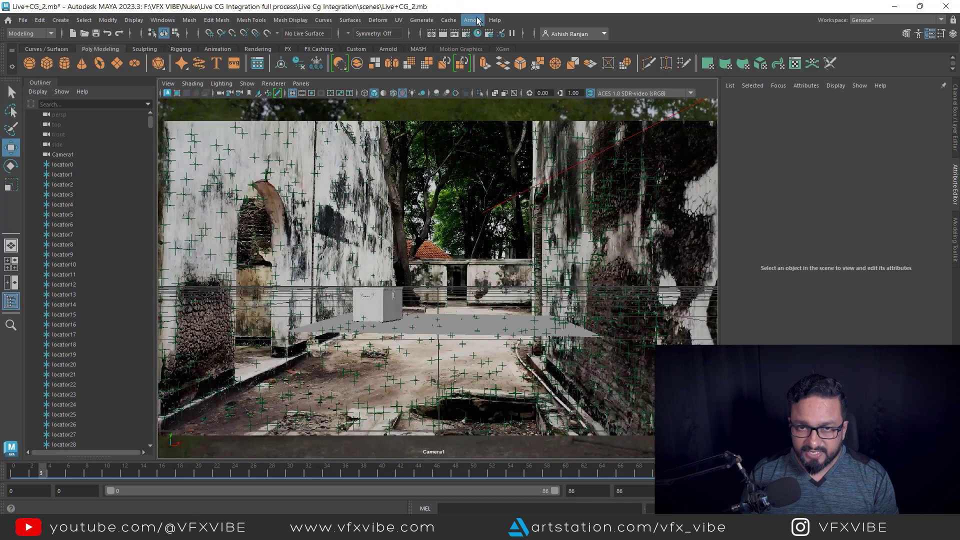
click(473, 20)
click(502, 50)
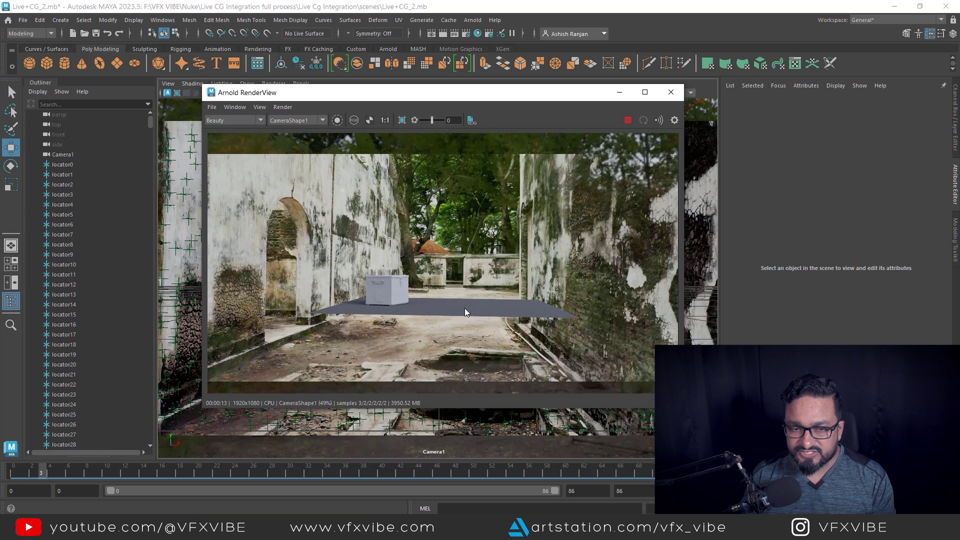
click(620, 92)
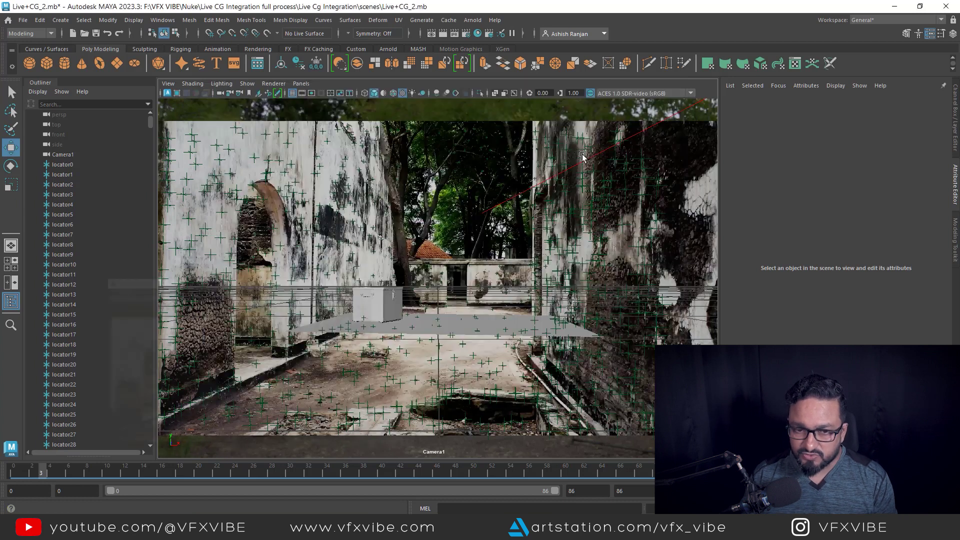
In the perspective view, frame the ground plane beneath the crate and assign it a new aiShadowMatte material
key(space)
drag(446, 261, 446, 262)
alt+drag(445, 353, 455, 347)
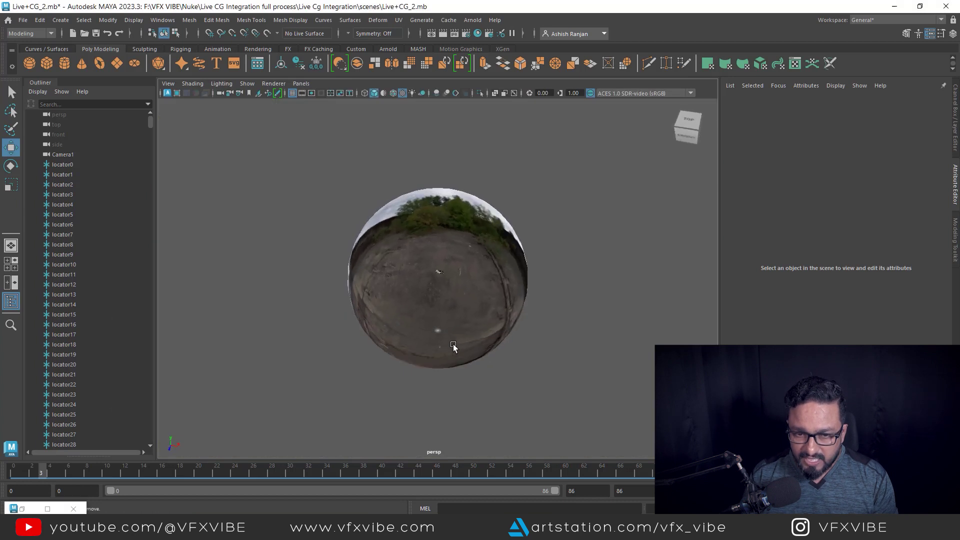
scroll(452, 302, up, 8)
scroll(446, 285, up, 3)
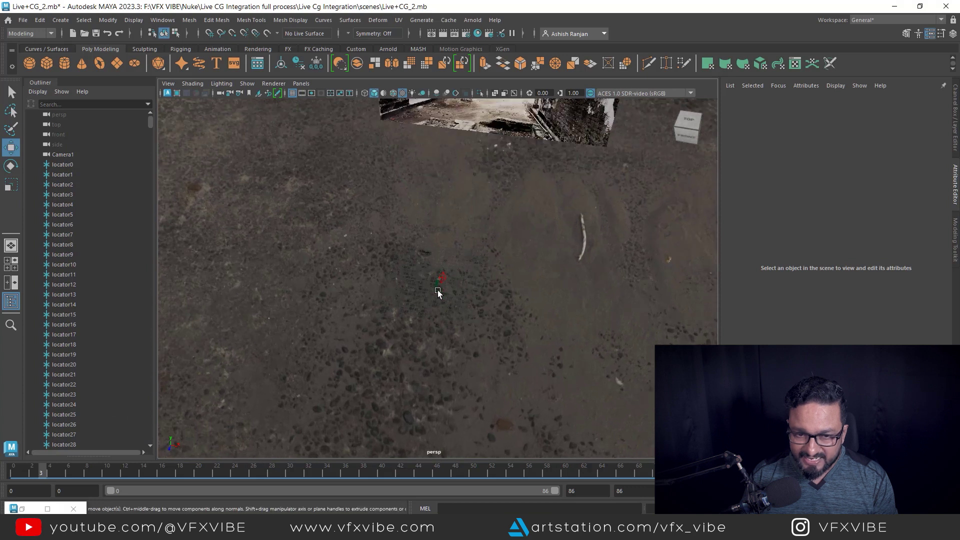
click(437, 293)
scroll(411, 361, up, 3)
alt+drag(411, 361, 414, 331)
scroll(414, 331, down, 4)
click(476, 324)
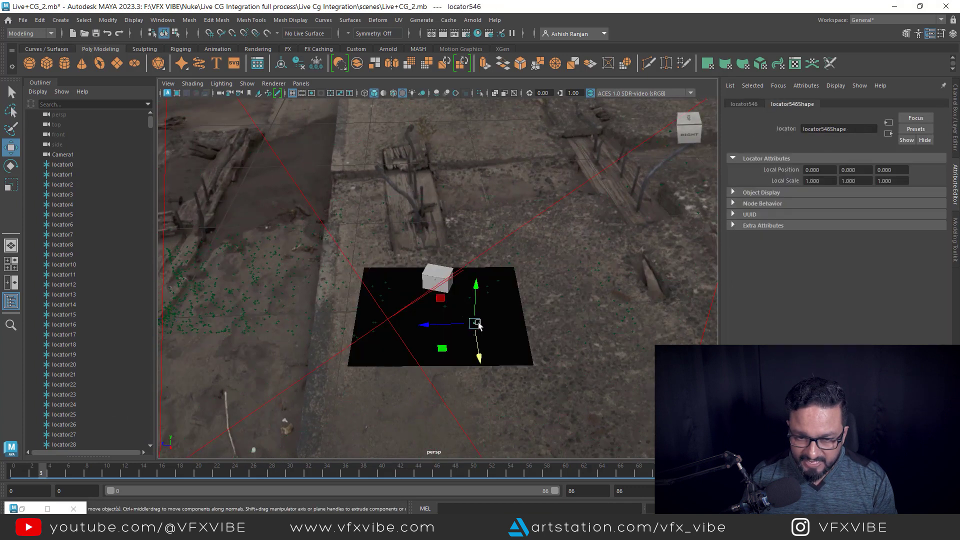
click(506, 344)
key(f)
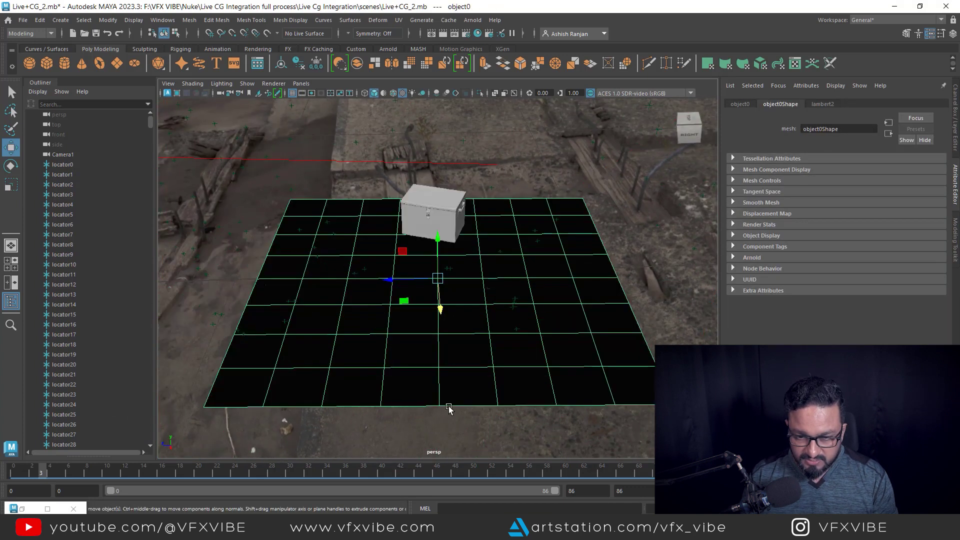
alt+drag(450, 408, 507, 378)
right_drag(482, 342, 487, 352)
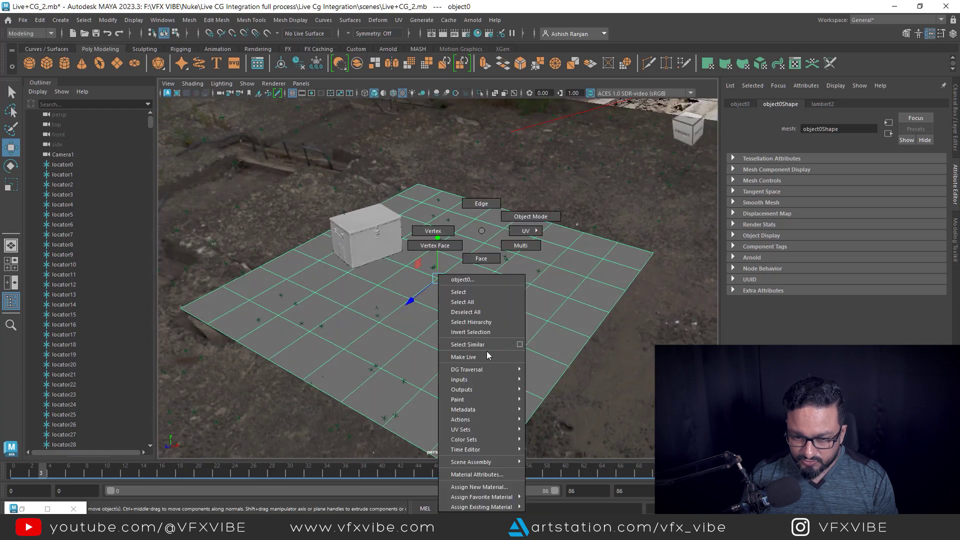
click(495, 488)
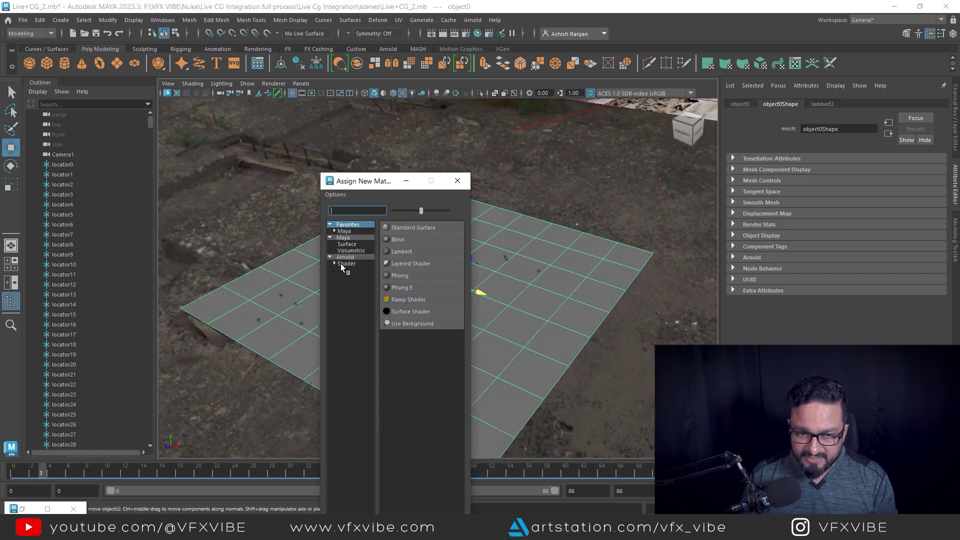
click(342, 264)
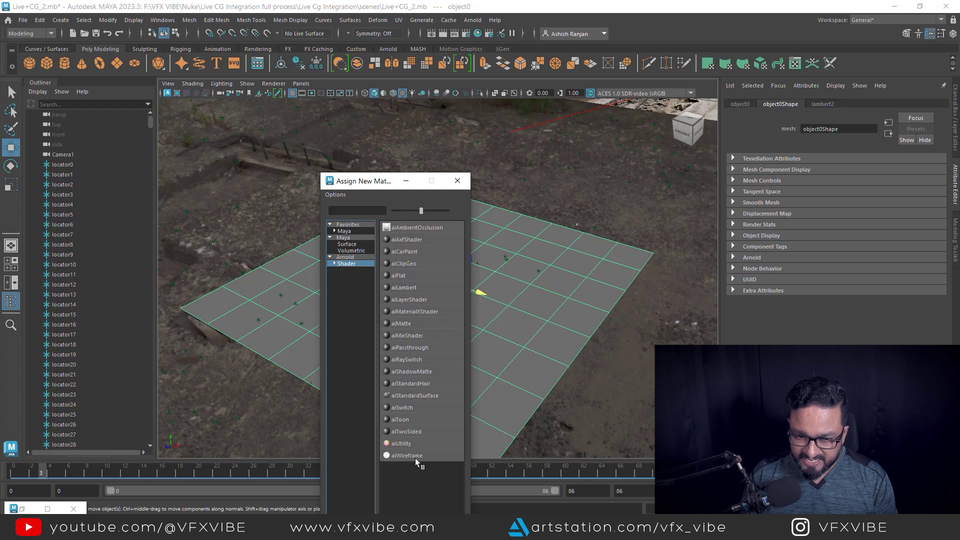
click(416, 372)
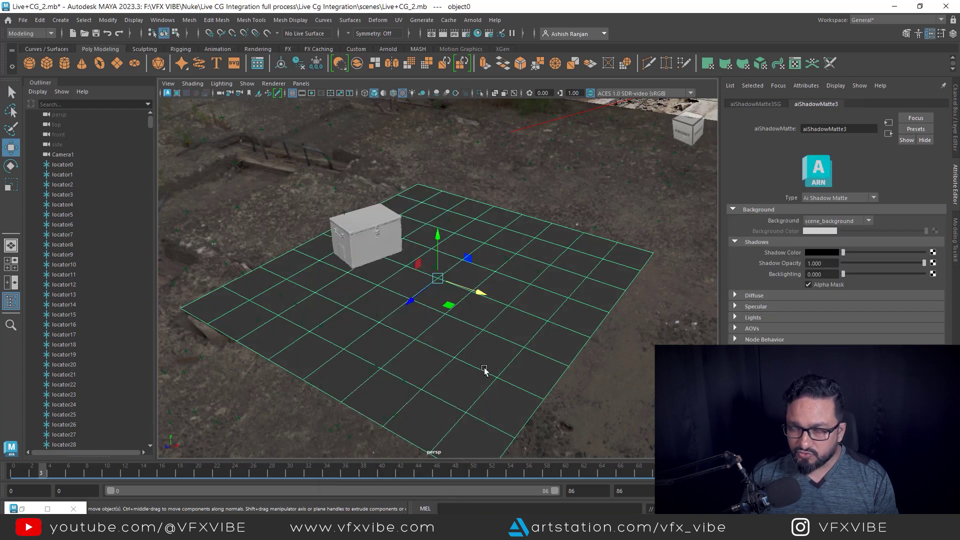
Look through Camera1 again and restart the Arnold render with the shadow matte on the ground plane
click(301, 83)
mouse_move(350, 93)
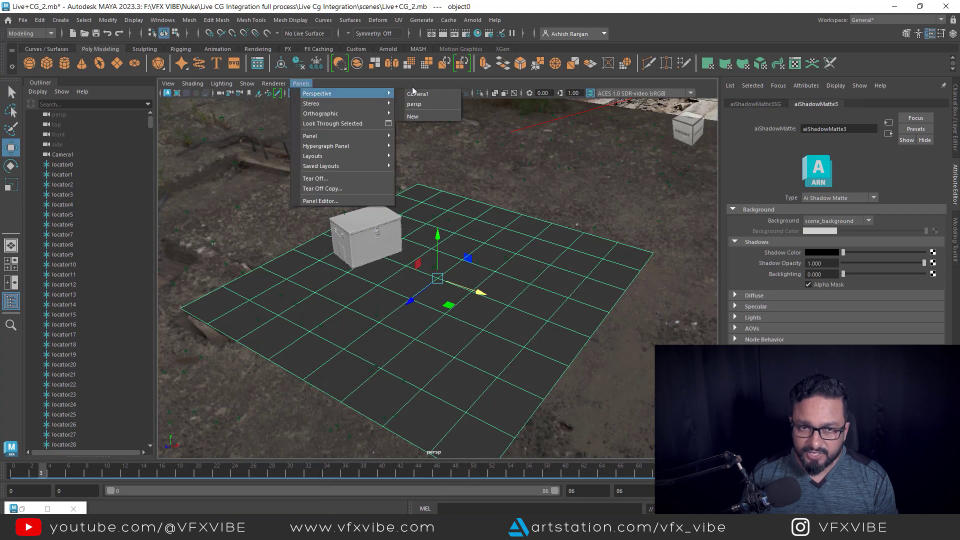
click(417, 94)
click(472, 20)
click(490, 50)
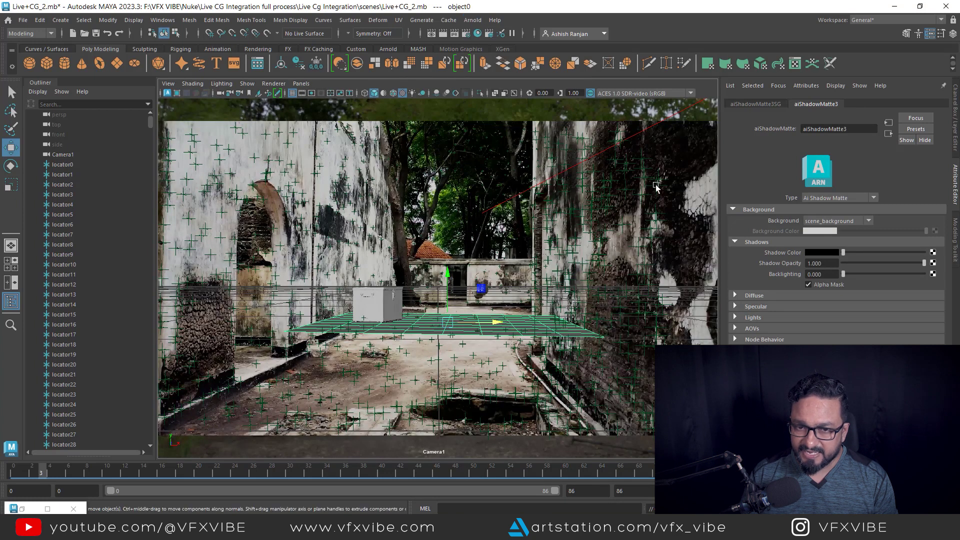
click(22, 508)
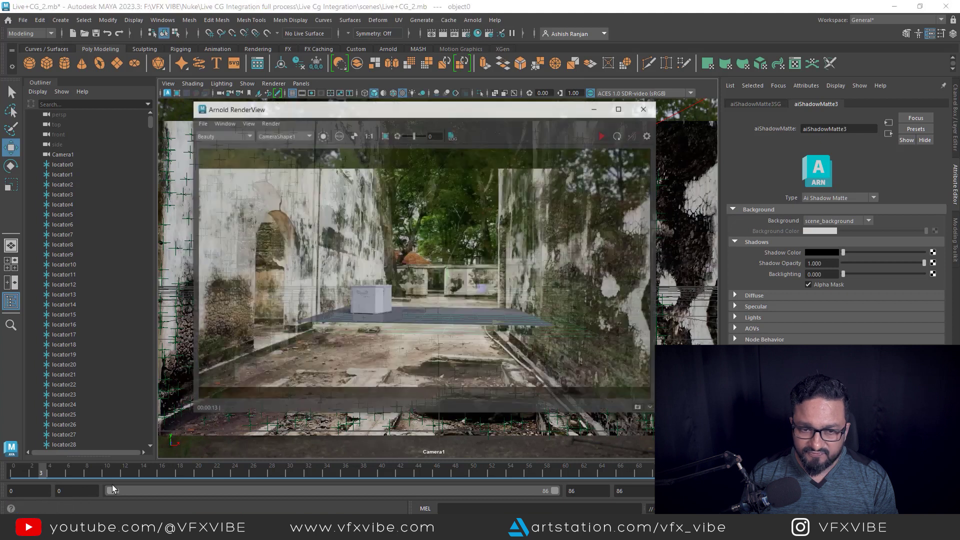
click(625, 121)
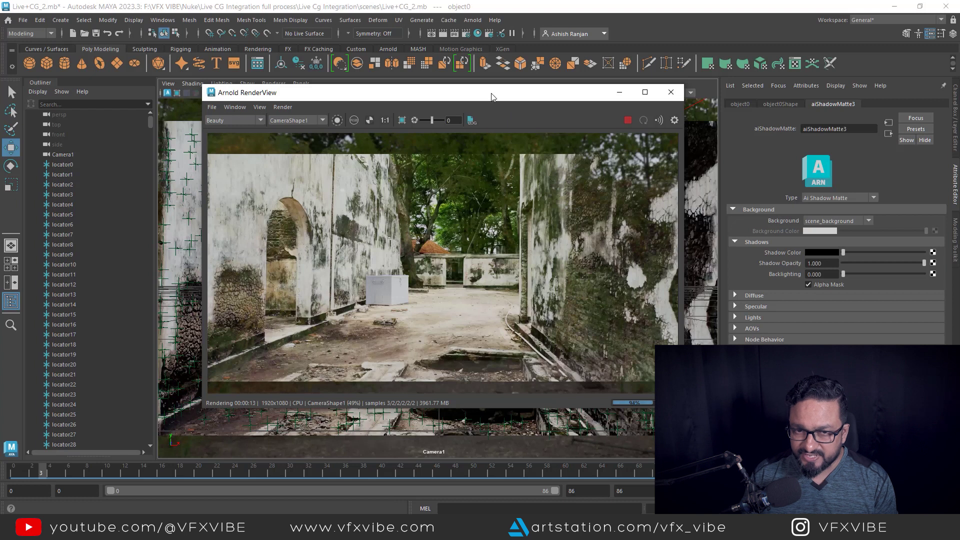
Slide the crate about 1.5 cm sideways along the ground plane, away from the arched wall, and stop the live render
drag(490, 95, 732, 136)
click(383, 305)
drag(424, 322, 449, 323)
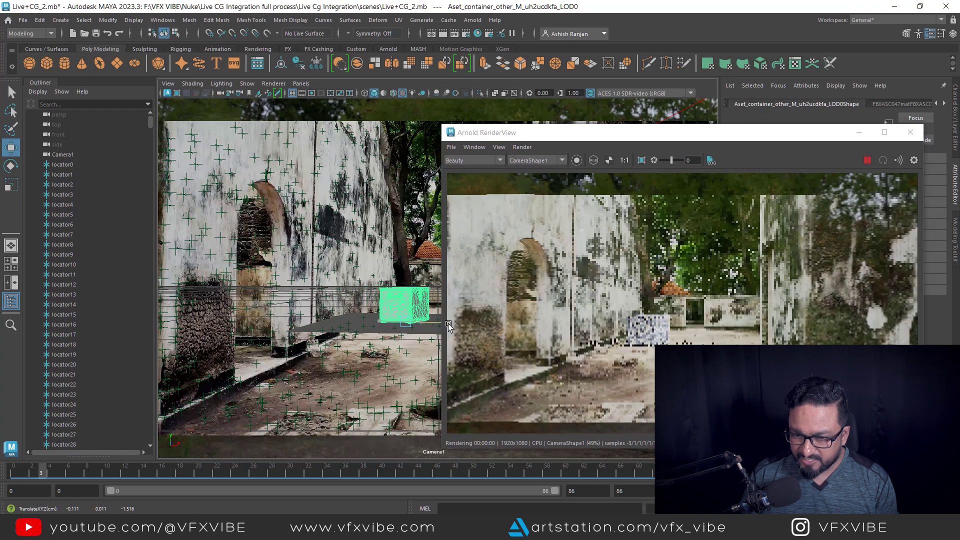
click(866, 160)
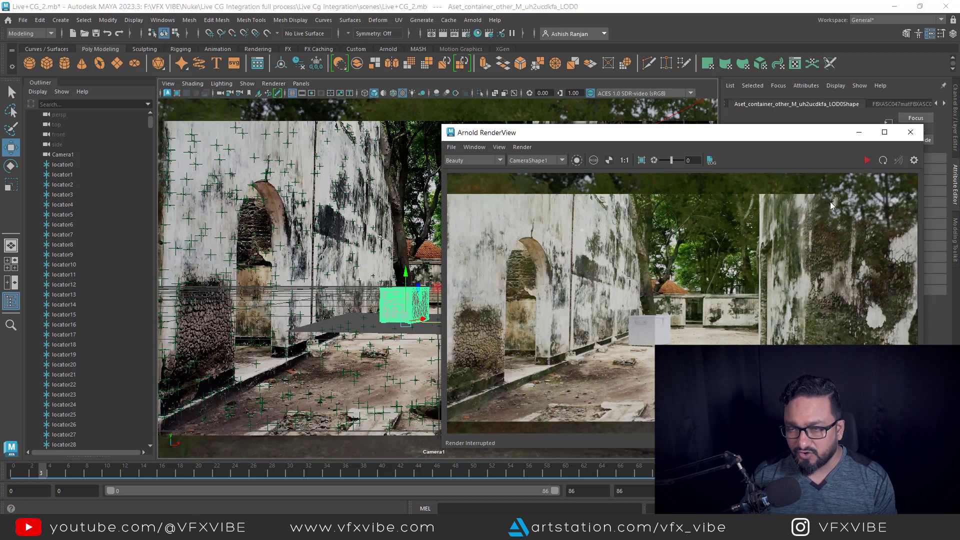
click(859, 132)
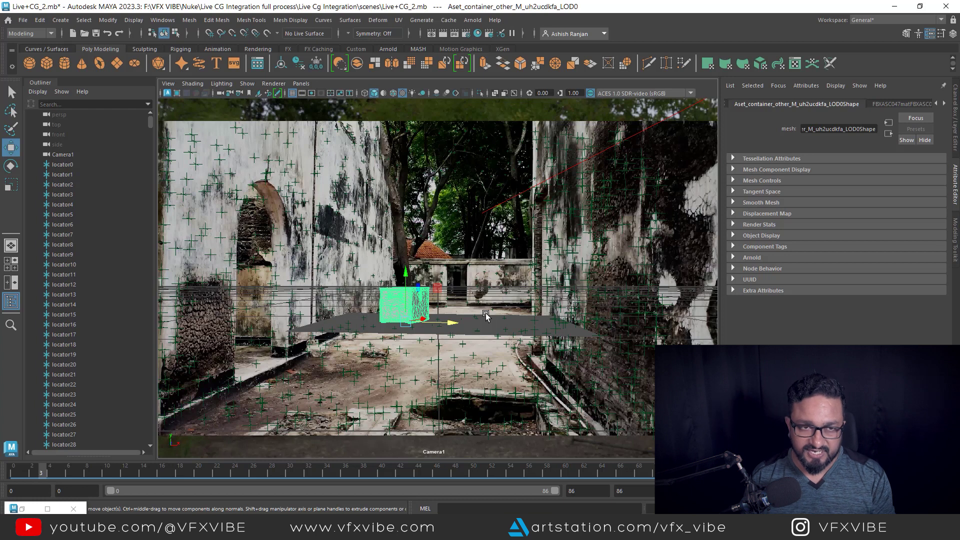
Assign a new aiStandardSurface material to the crate and rename it aiBofTex
right_drag(400, 302, 392, 486)
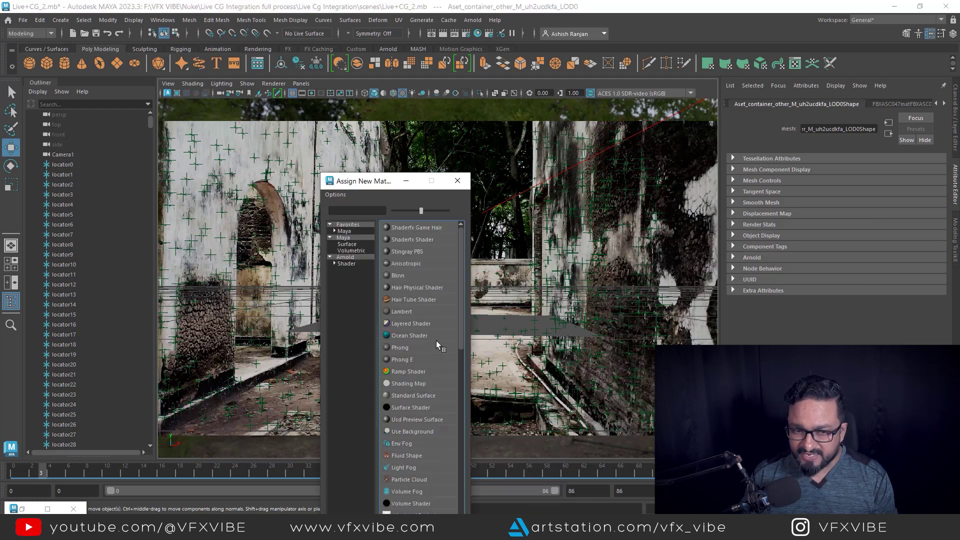
click(347, 263)
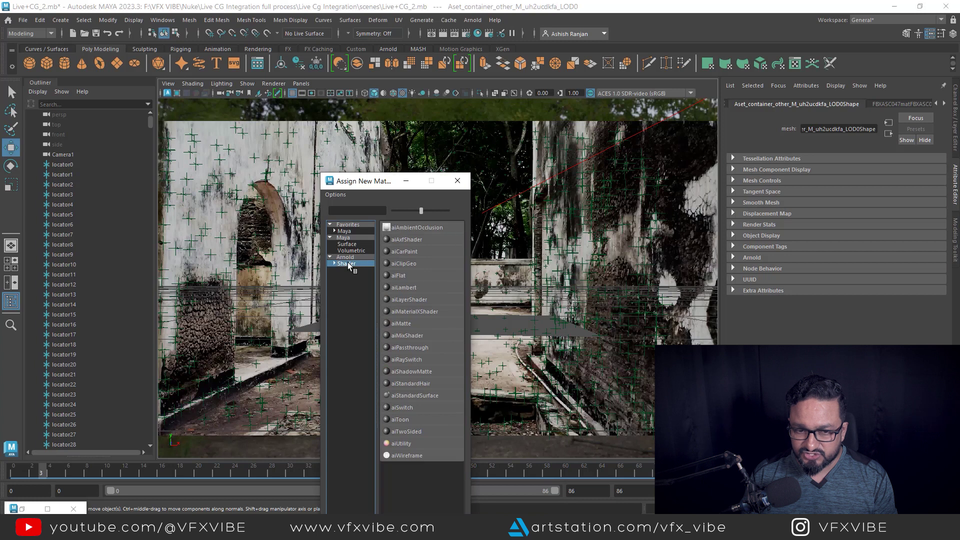
click(415, 395)
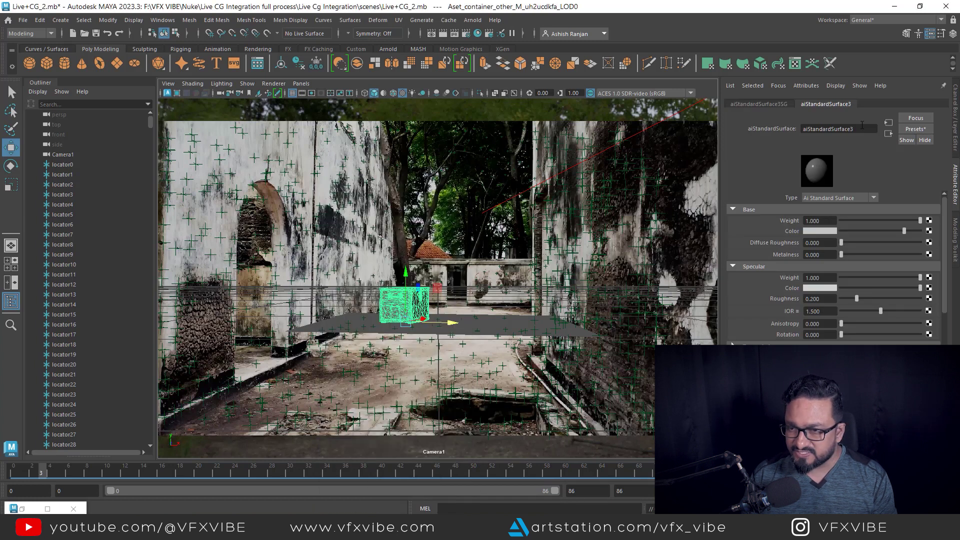
click(862, 129)
drag(862, 129, 806, 131)
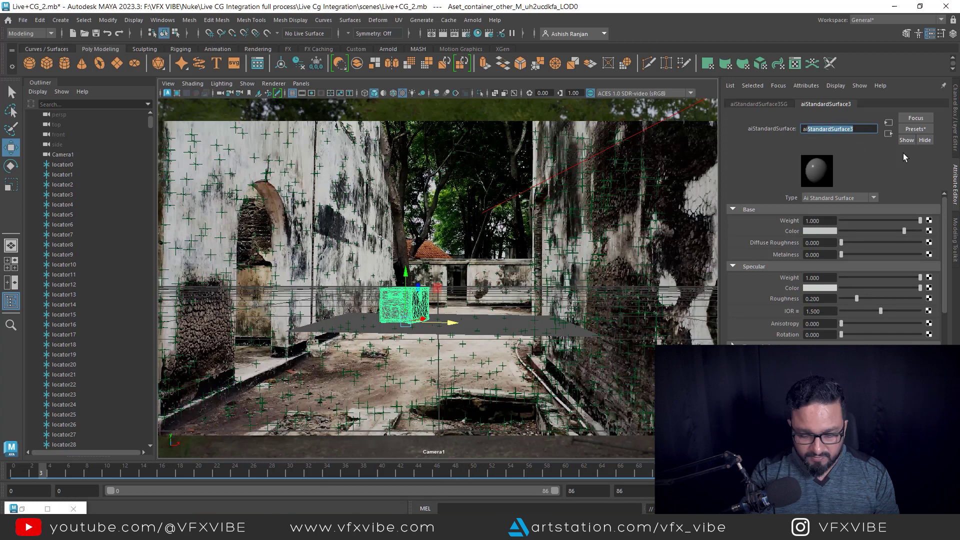
text(BofTex)
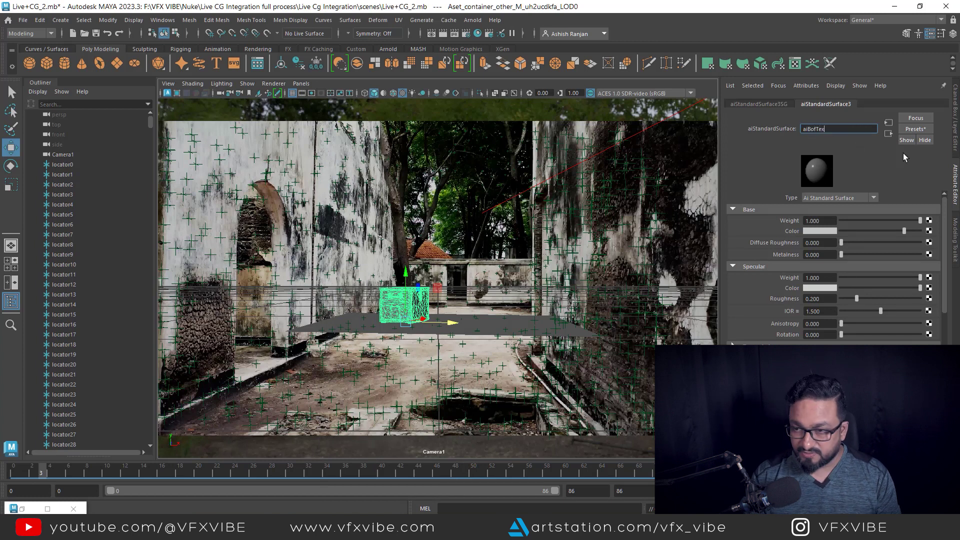
key(Return)
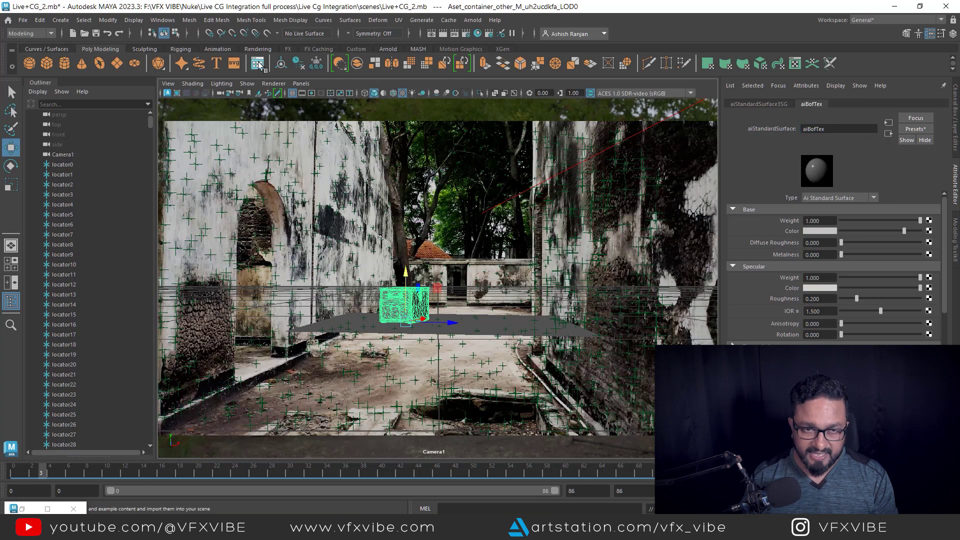
Open the Hypershade and graph the input and output connections of the aiBofTex material in the Drum tab
click(485, 60)
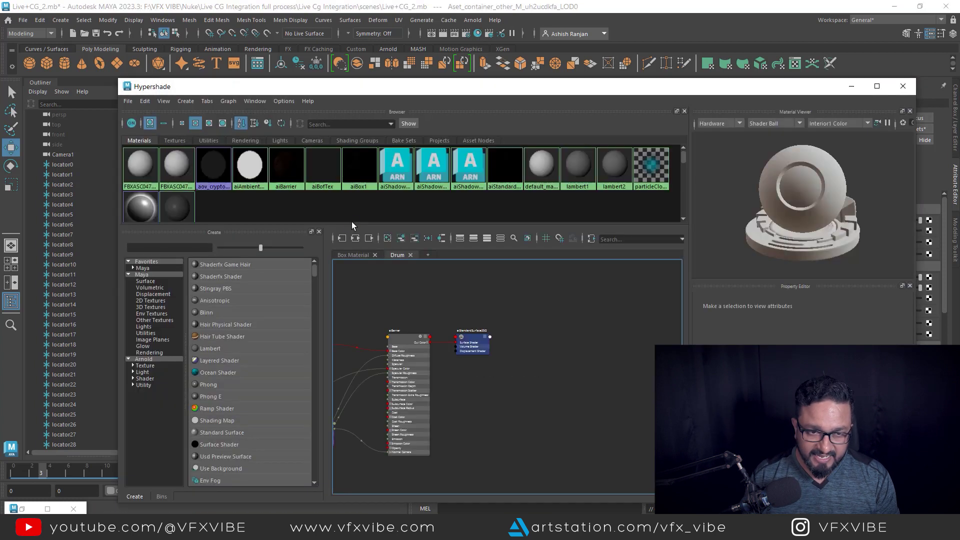
scroll(203, 209, down, 1)
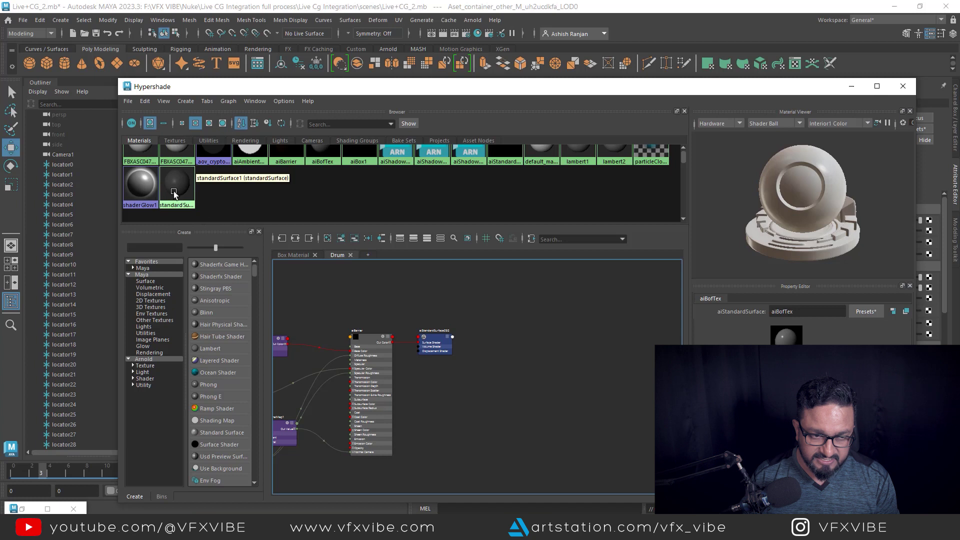
scroll(173, 191, up, 1)
click(295, 238)
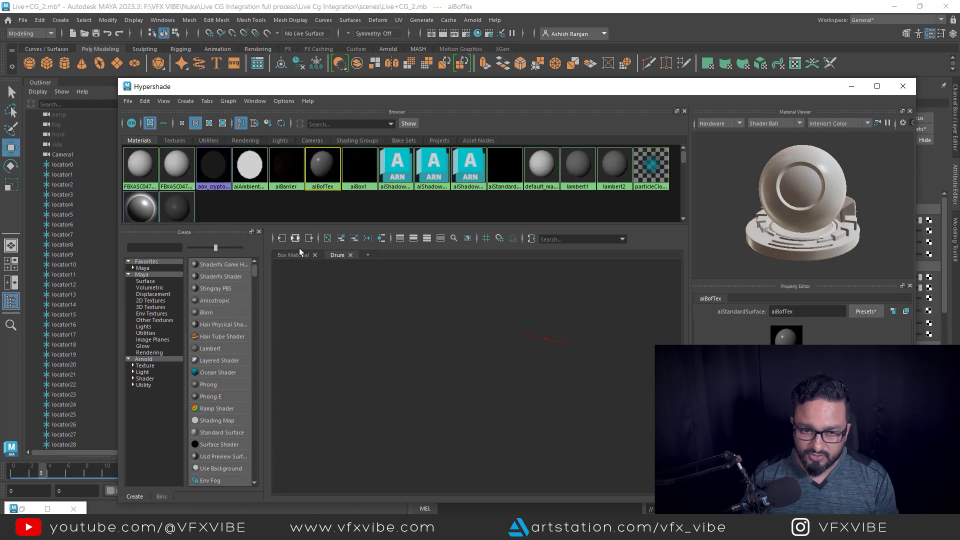
scroll(509, 357, down, 2)
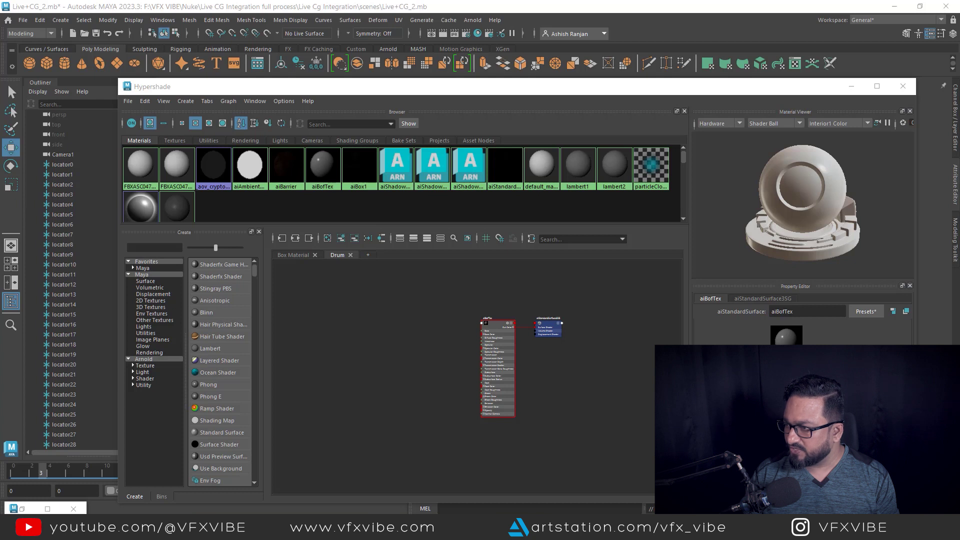
Add the uh2ucdkfa_2K_Albedo texture to the Drum graph and connect its Out Color to the Base Color of aiBofTex
drag(326, 347, 414, 403)
scroll(413, 375, up, 4)
scroll(410, 357, down, 2)
alt+middle_drag(414, 352, 463, 378)
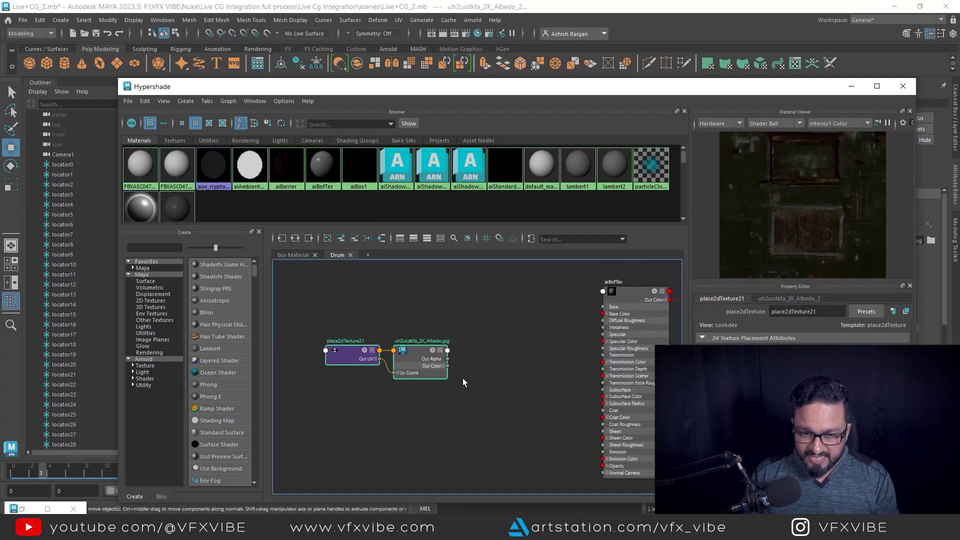
drag(418, 350, 426, 320)
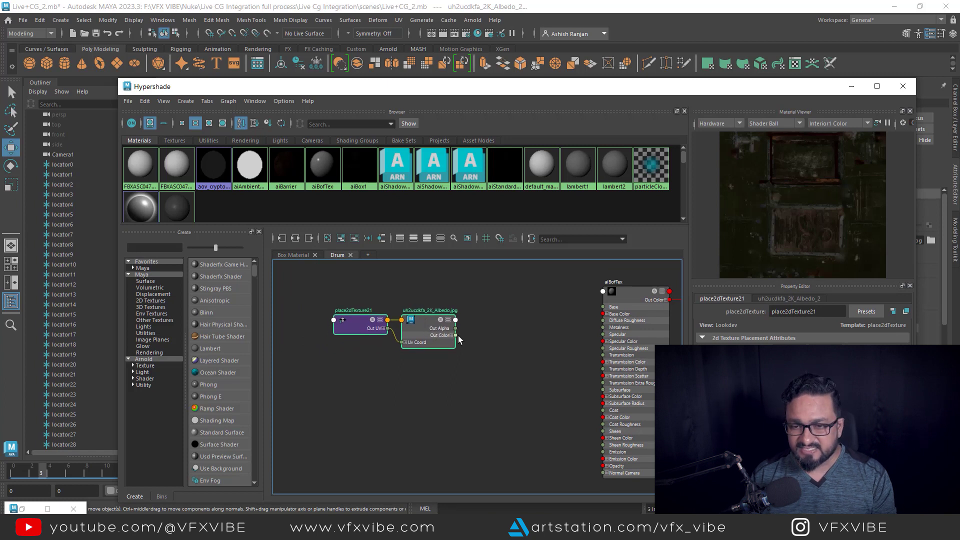
scroll(487, 341, up, 2)
alt+middle_drag(493, 360, 502, 400)
scroll(486, 362, down, 2)
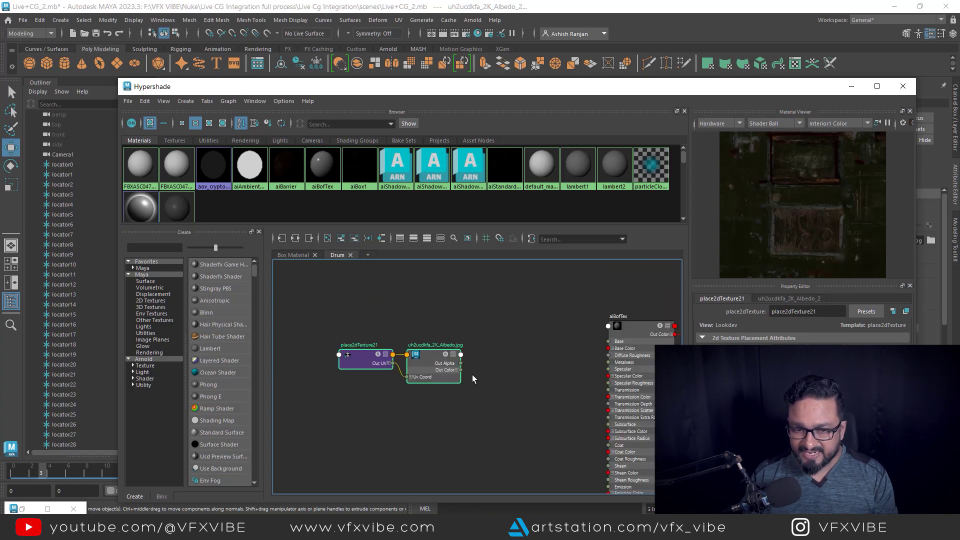
drag(461, 370, 610, 348)
Restart the Arnold render and examine the albedo-textured crate up close
click(852, 86)
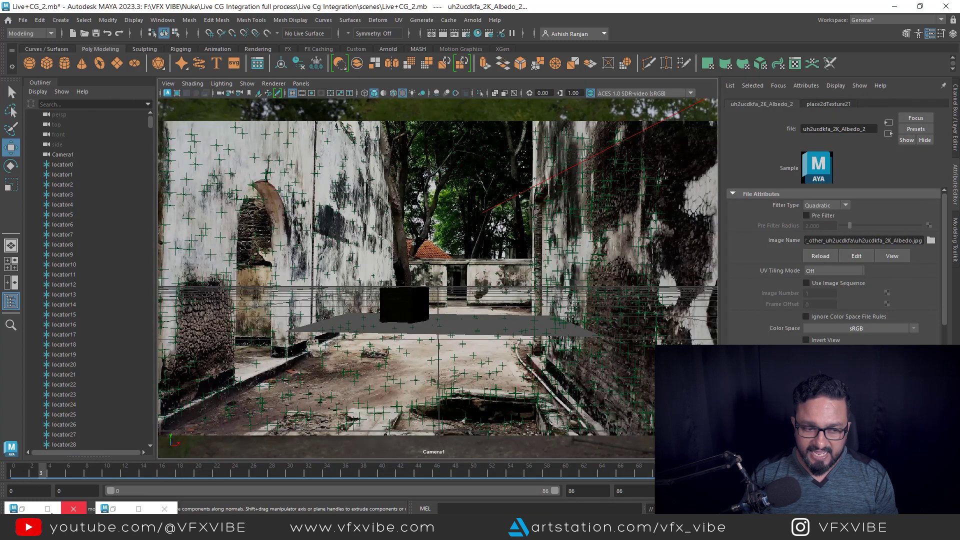
click(23, 509)
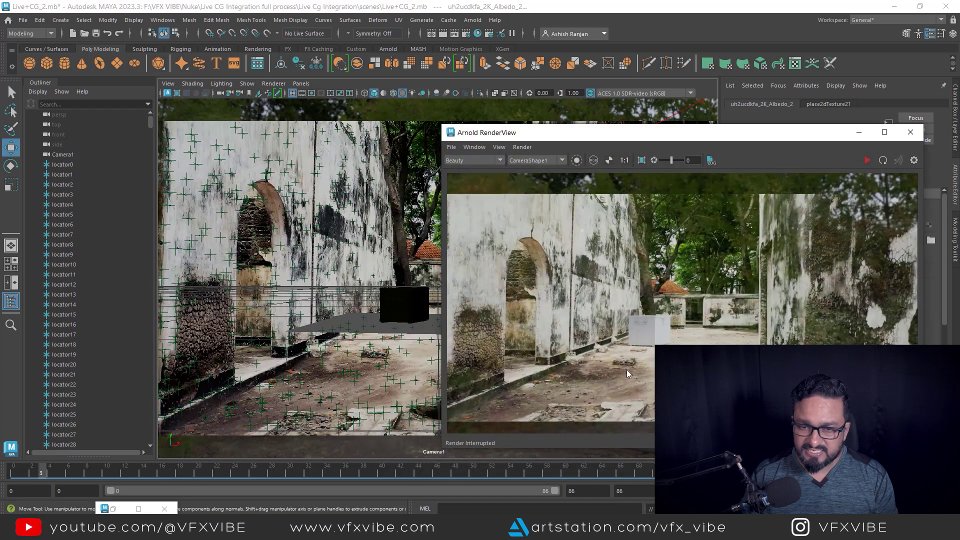
click(866, 160)
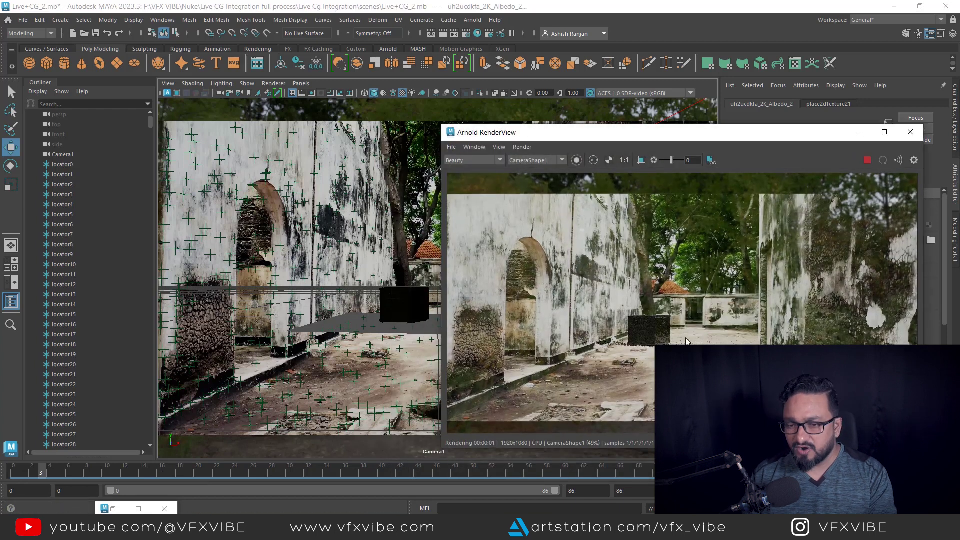
scroll(660, 343, up, 4)
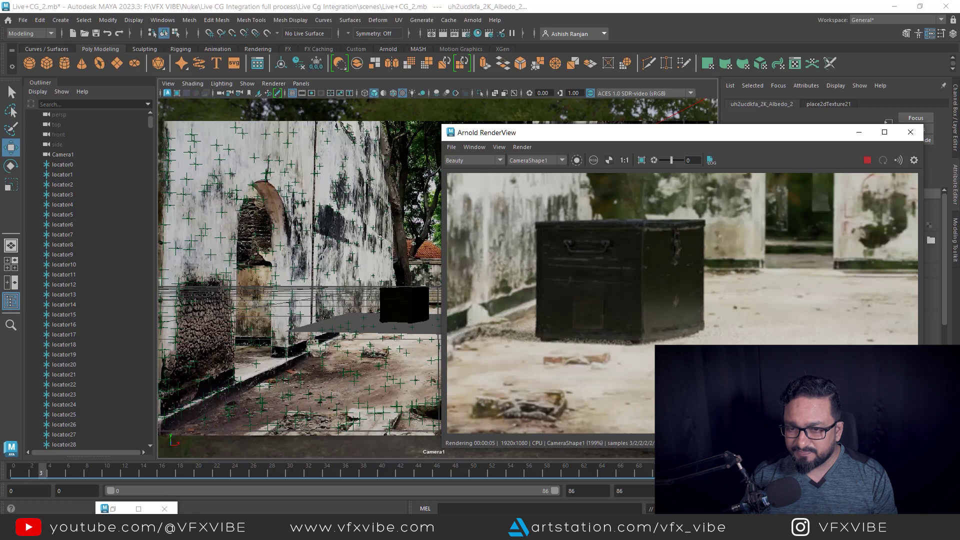
Select the area light, run the render again and set the light's exposure to 7
drag(825, 132, 722, 231)
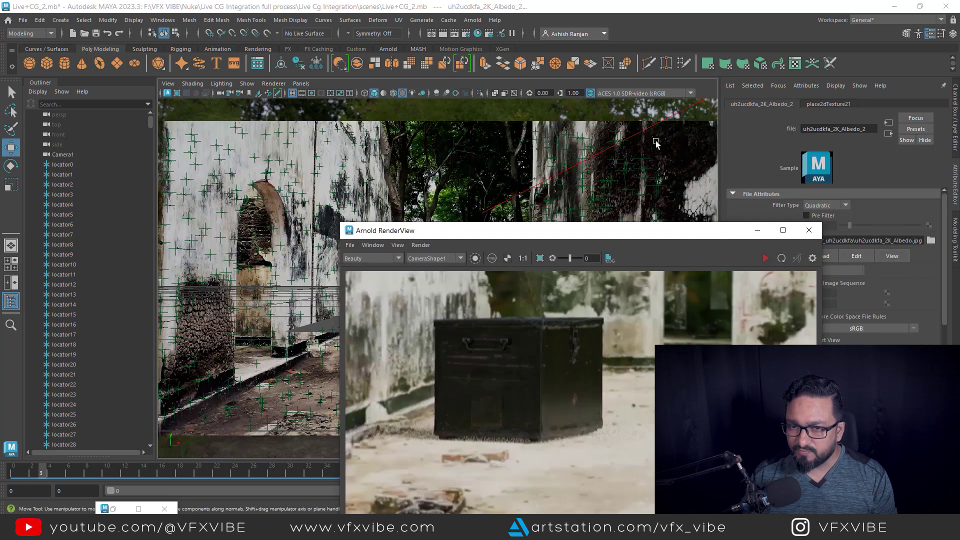
click(645, 132)
drag(664, 232, 483, 215)
click(585, 243)
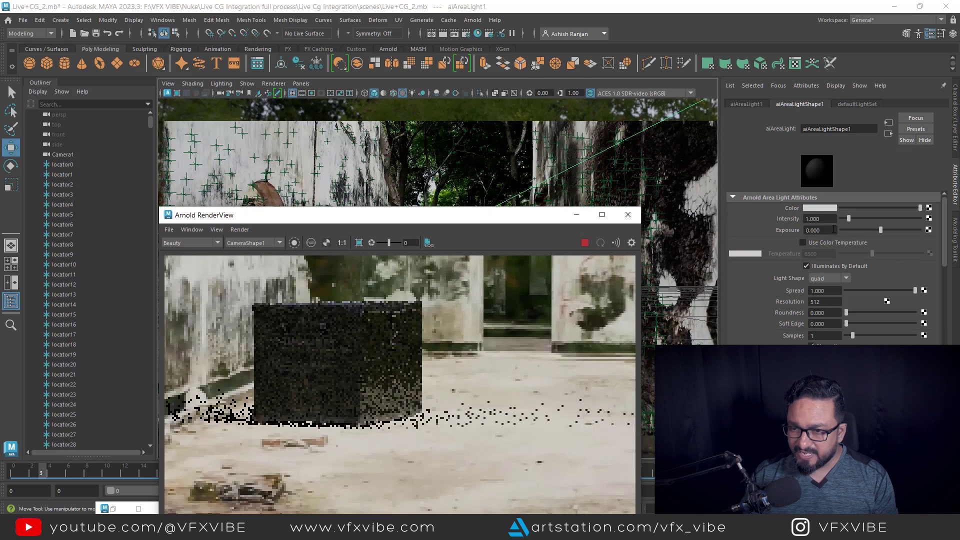
drag(827, 230, 752, 231)
text(7)
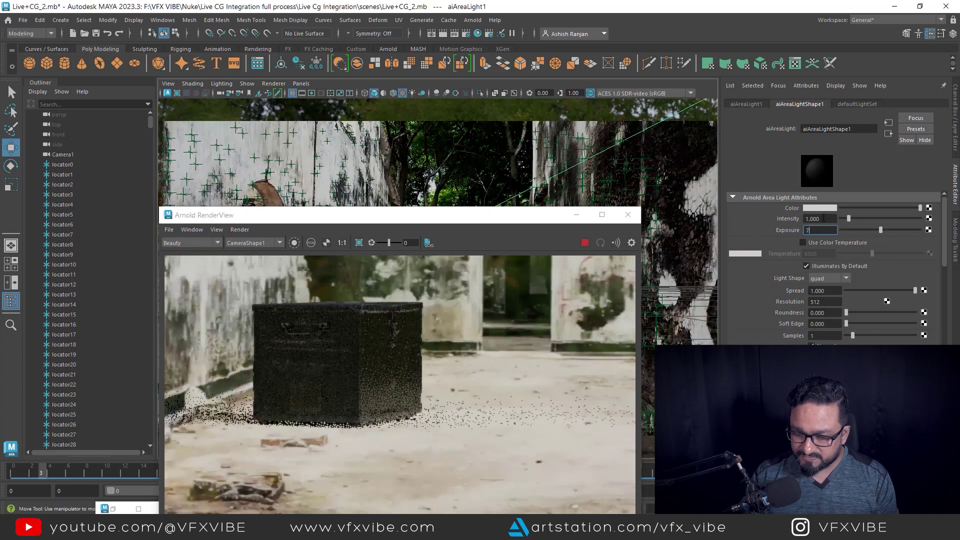
key(Return)
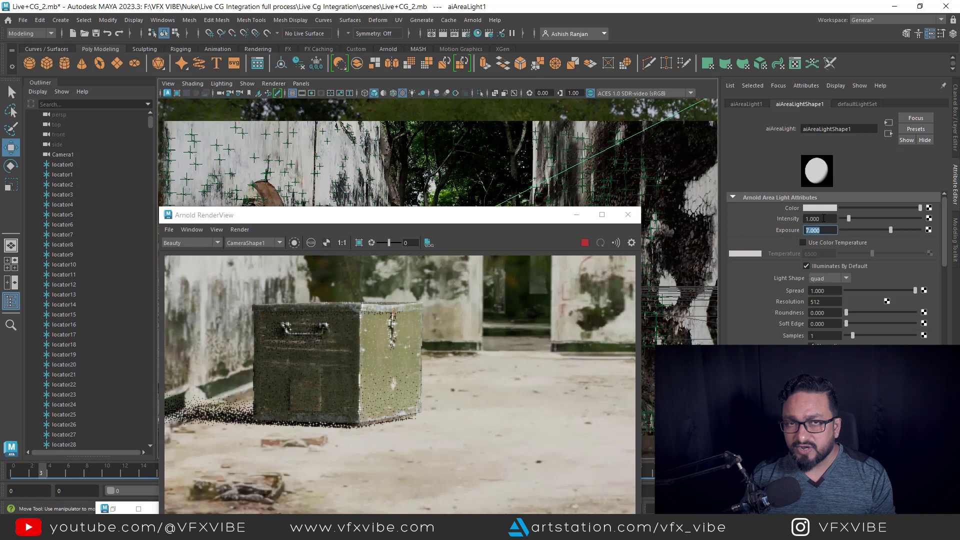
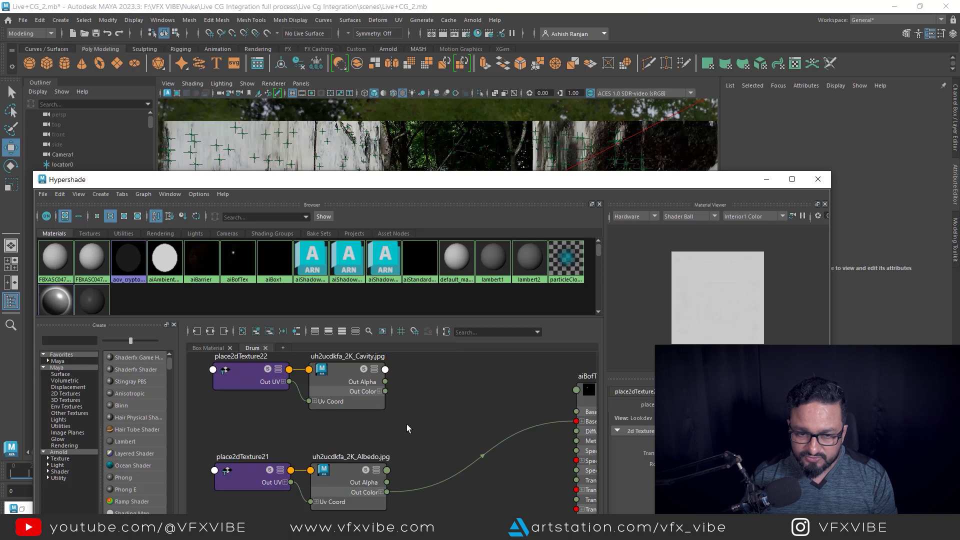
Create an aiMultiply node that multiplies the Cavity and Albedo Out Color and connect its output to the Base Color of aiBofTex
key(Tab)
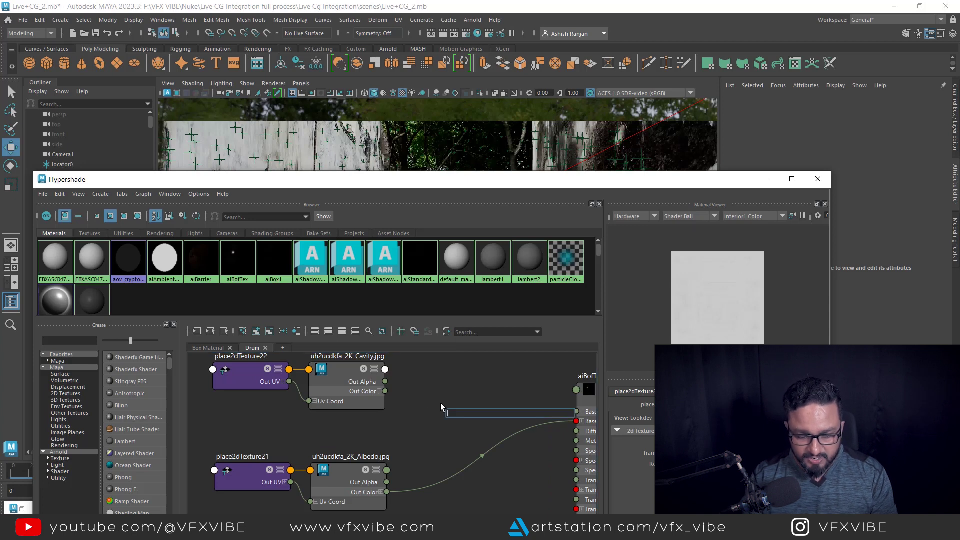
text(aimu)
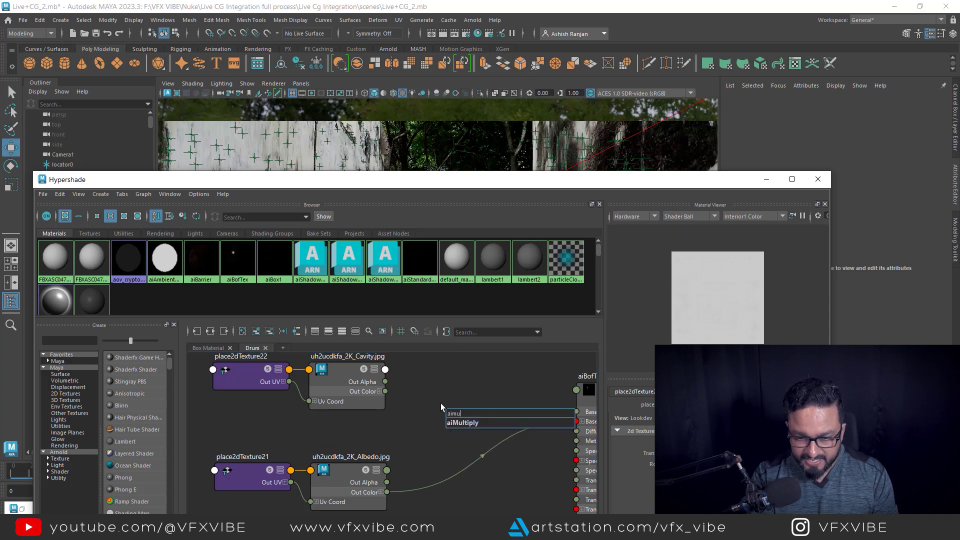
click(469, 425)
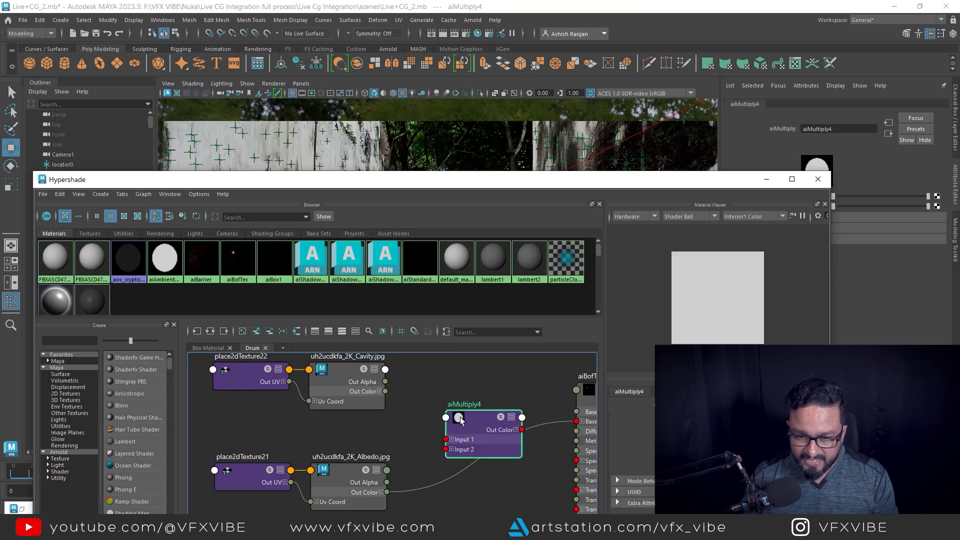
drag(385, 391, 438, 409)
drag(387, 492, 438, 419)
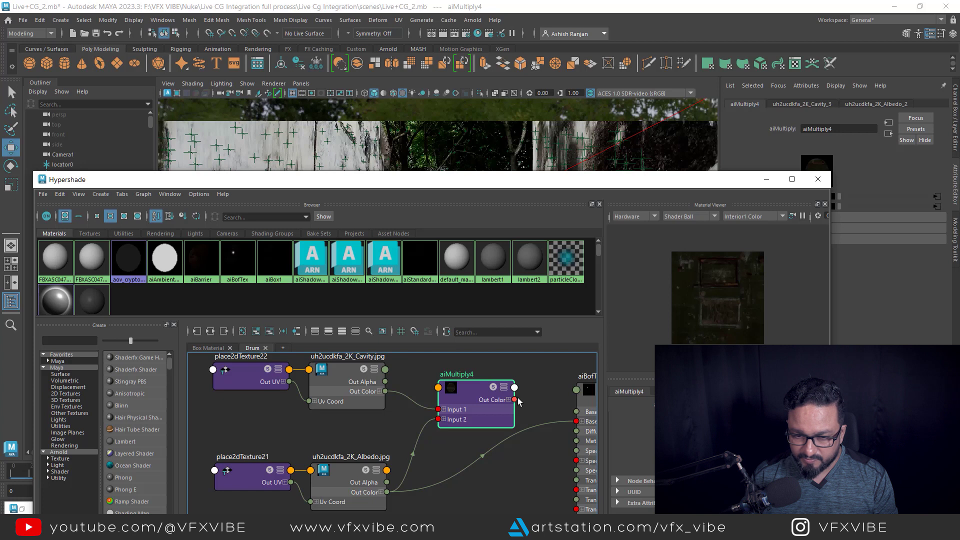
drag(524, 408, 576, 421)
drag(473, 386, 479, 416)
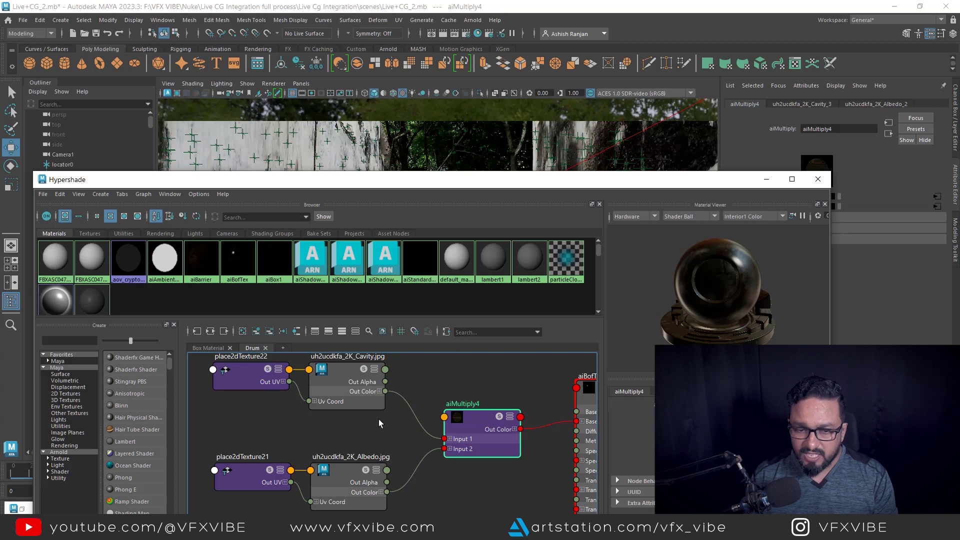
Add the uh2ucdkfa_2K_Bump texture to the graph below the albedo nodes
right_drag(377, 439, 378, 372)
scroll(396, 434, down, 5)
scroll(442, 429, up, 3)
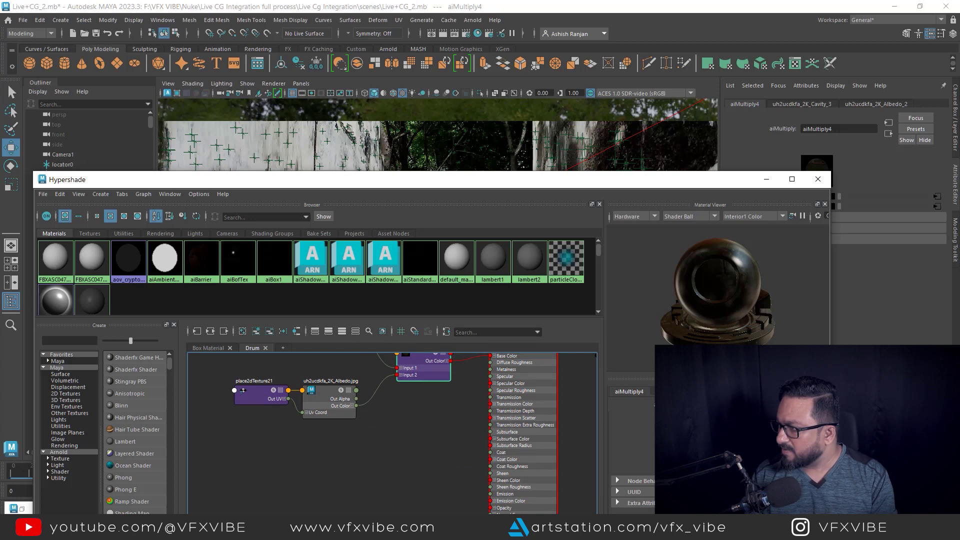
drag(356, 500, 280, 475)
key(f)
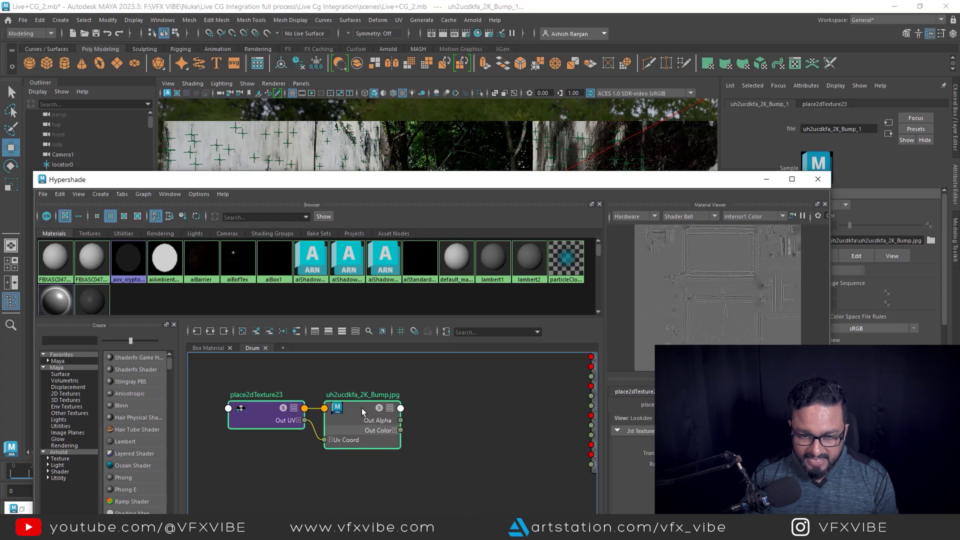
scroll(458, 433, down, 2)
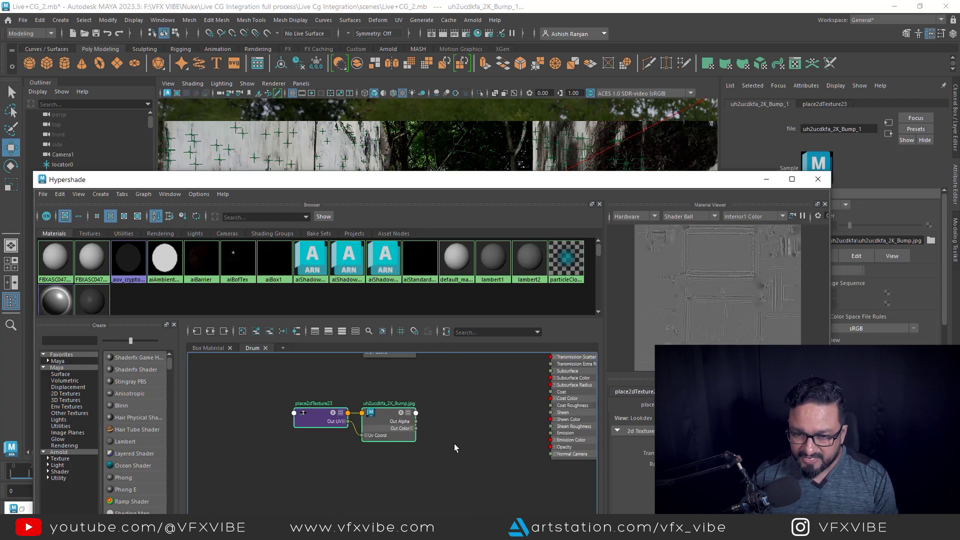
scroll(454, 443, up, 2)
Set the bump texture's color space to Raw and enable Alpha Is Luminance
click(360, 403)
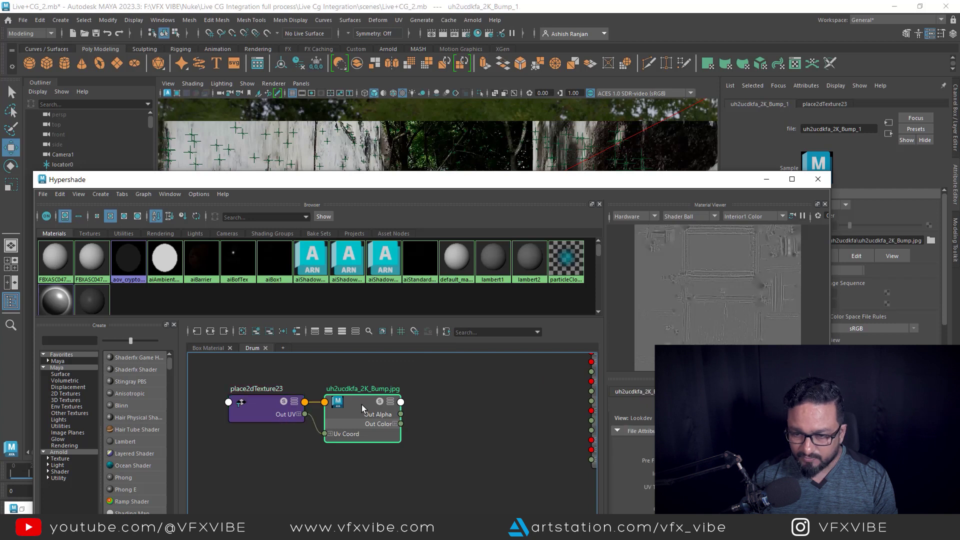
drag(625, 179, 637, 87)
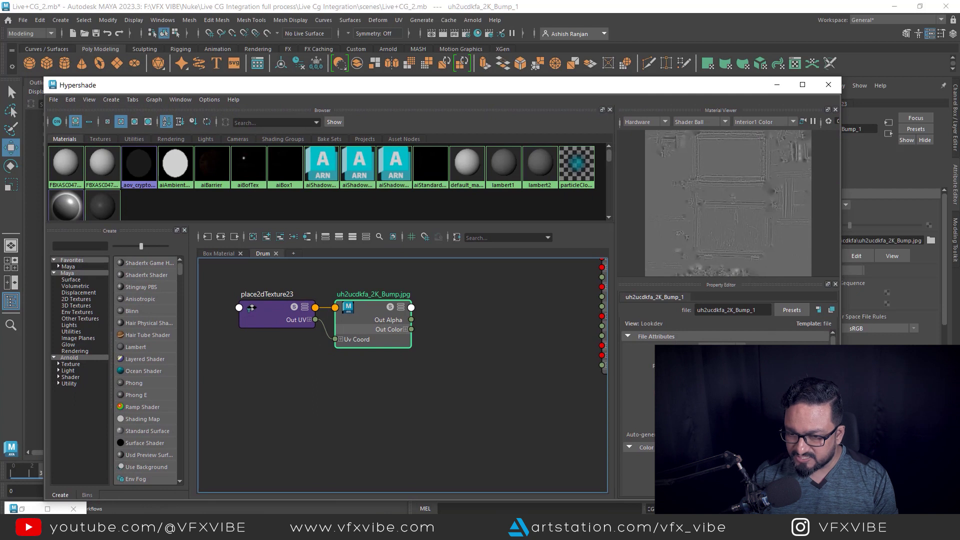
click(807, 415)
mouse_move(832, 448)
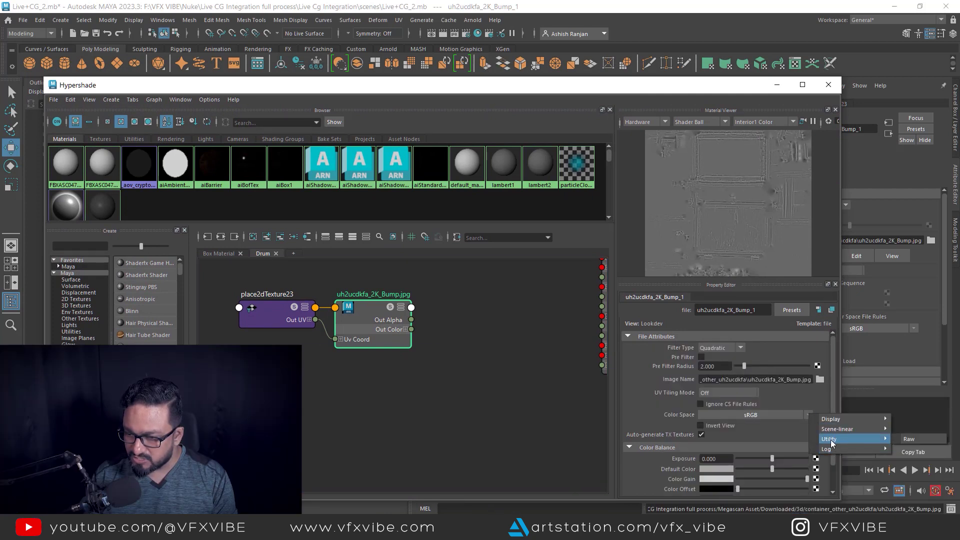
click(907, 440)
scroll(744, 431, down, 1)
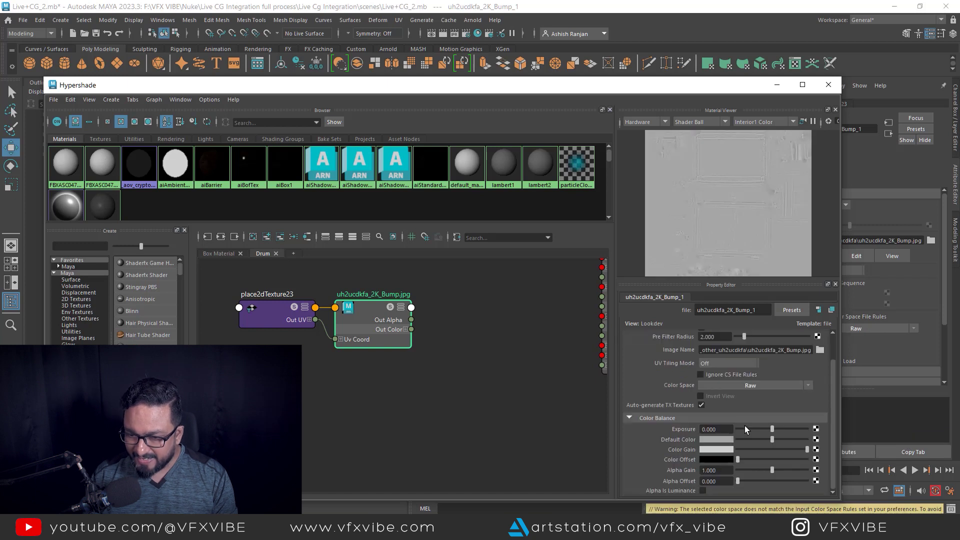
click(703, 490)
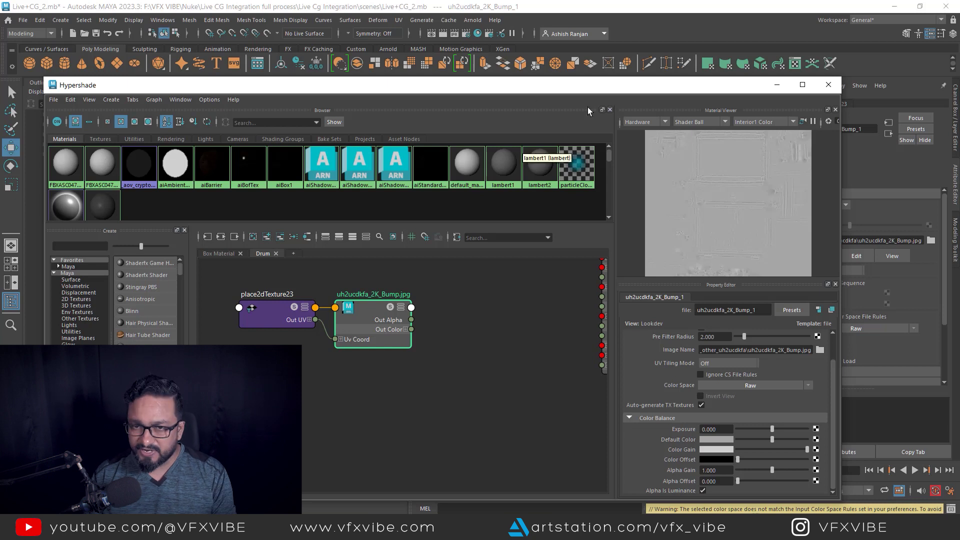
Create an aiBump2d node and connect the bump texture's Out Color R to its Bump Map input
alt+middle_drag(469, 333, 458, 337)
click(458, 337)
key(Tab)
text(ai)
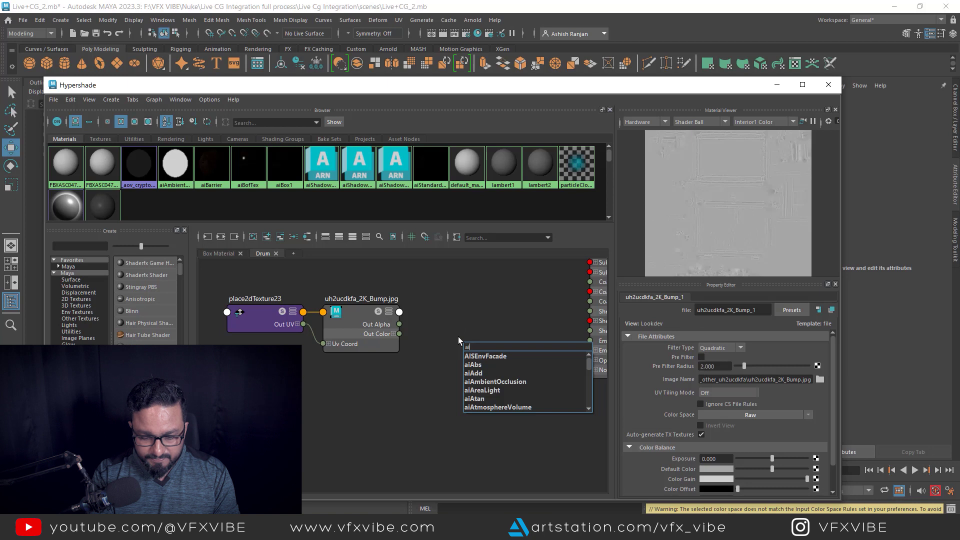
text(bu)
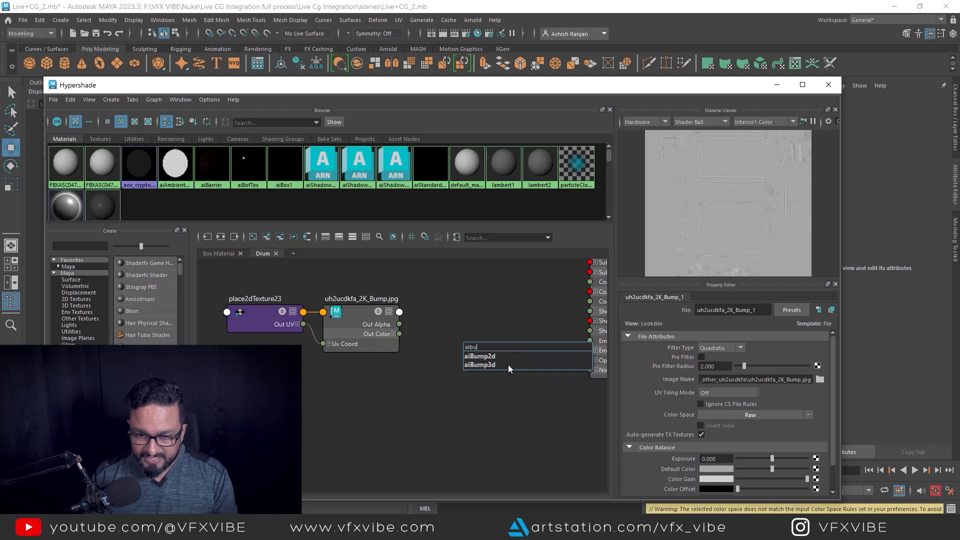
click(494, 356)
drag(399, 333, 463, 373)
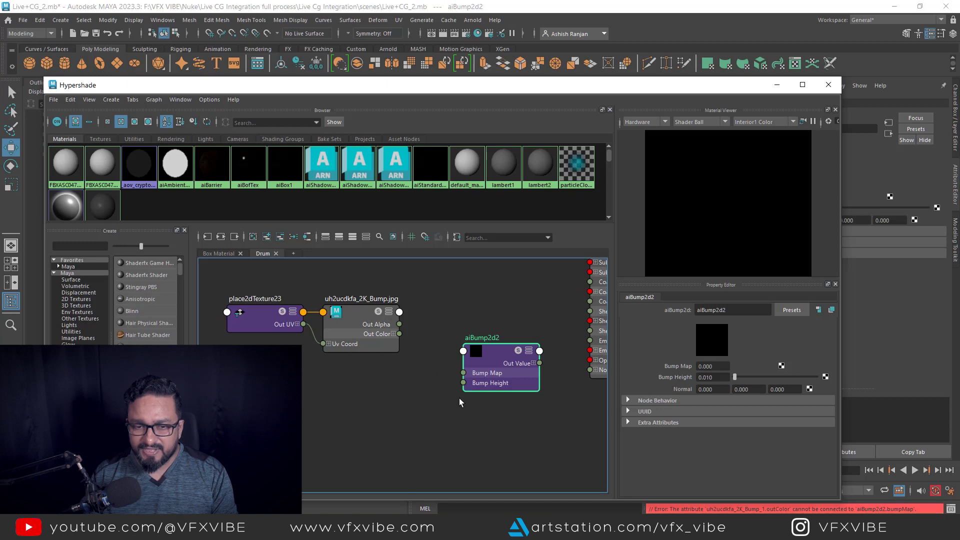
click(393, 334)
drag(461, 375, 463, 373)
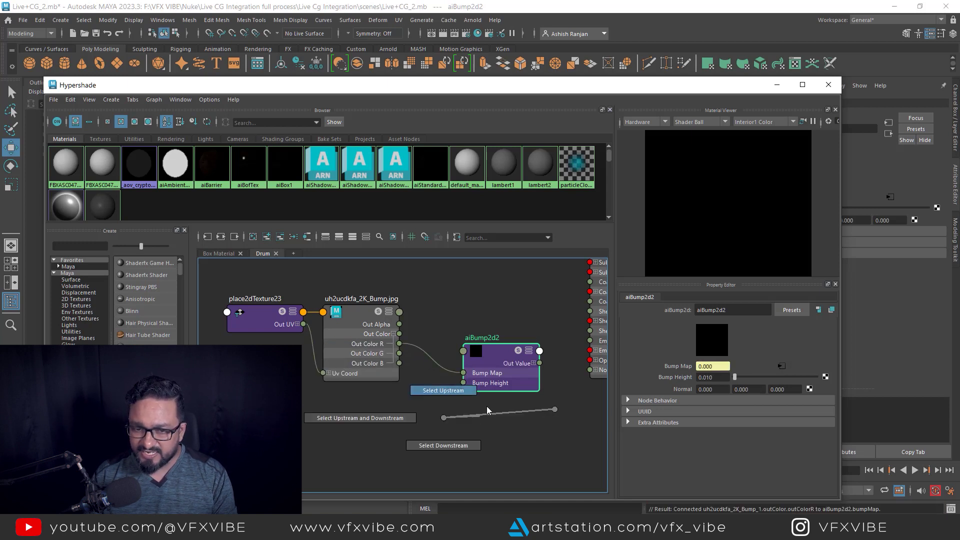
Connect the aiBump2d node's Out Value to the Normal Camera input of aiBofTex
right_drag(547, 403, 555, 411)
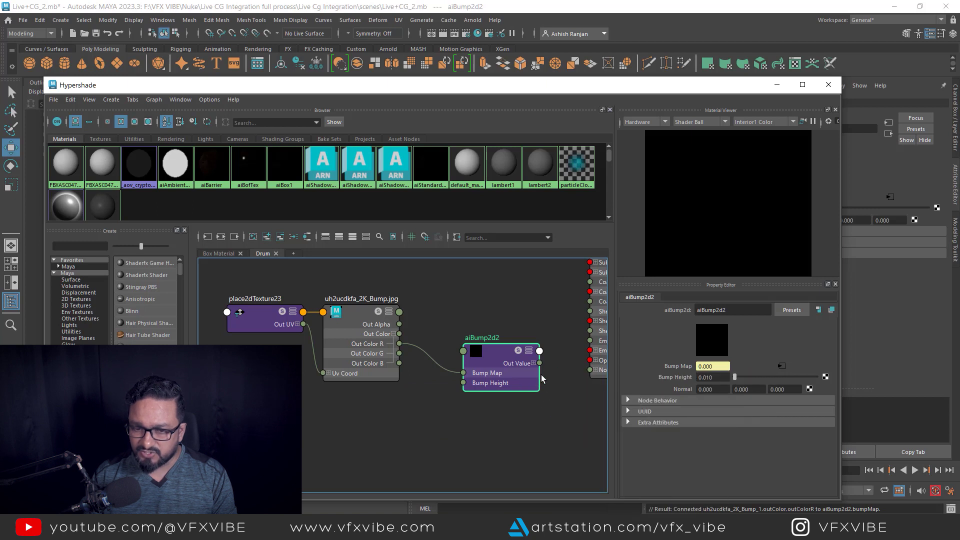
alt+middle_drag(563, 435, 412, 475)
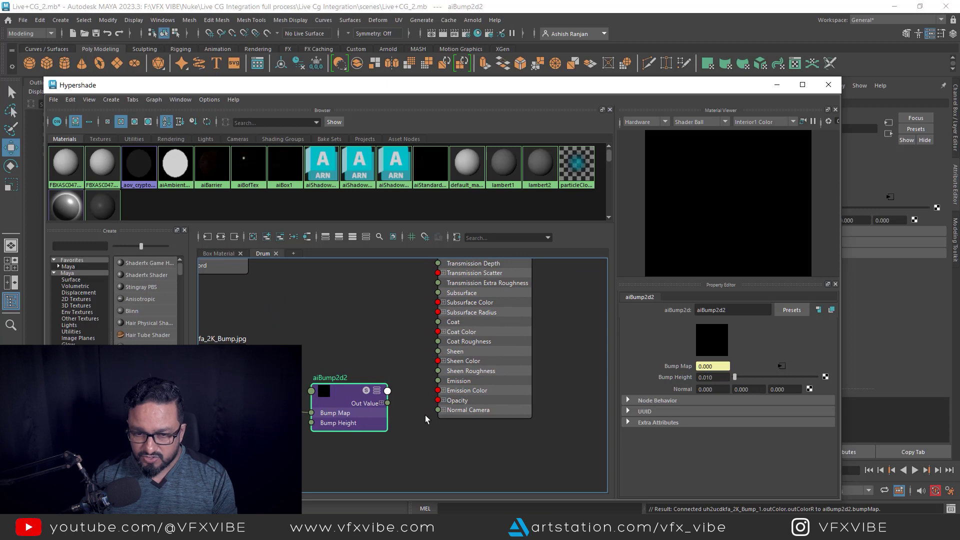
drag(388, 403, 439, 410)
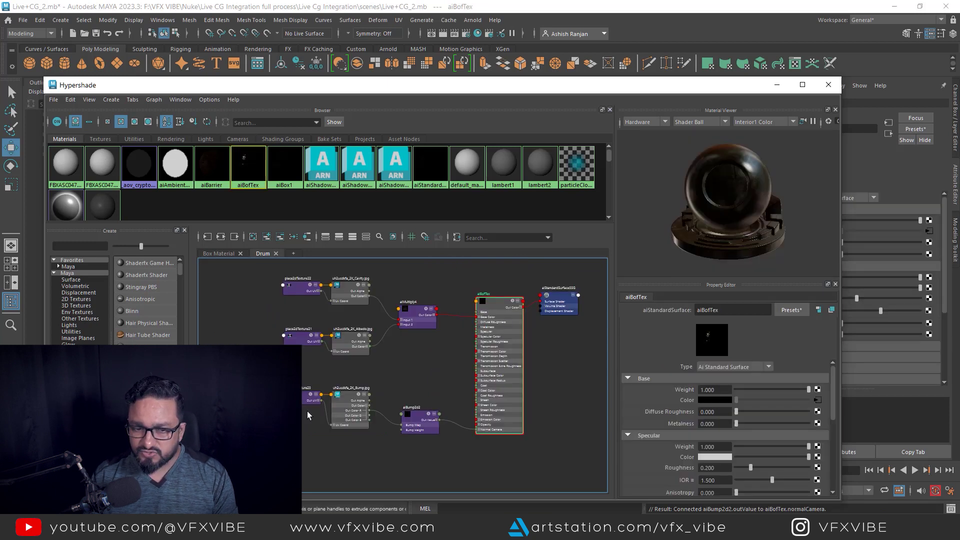
Add the uh2ucdkfa_2K_Roughness texture to the graph between the albedo and bump nodes and select its file node
drag(300, 379, 447, 446)
drag(348, 400, 437, 463)
click(418, 395)
drag(320, 416, 316, 462)
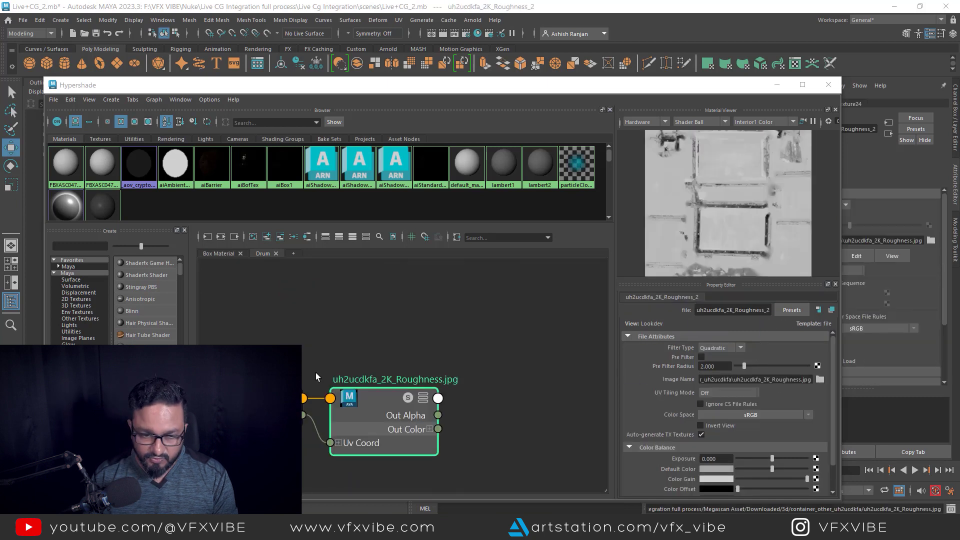
scroll(316, 373, down, 3)
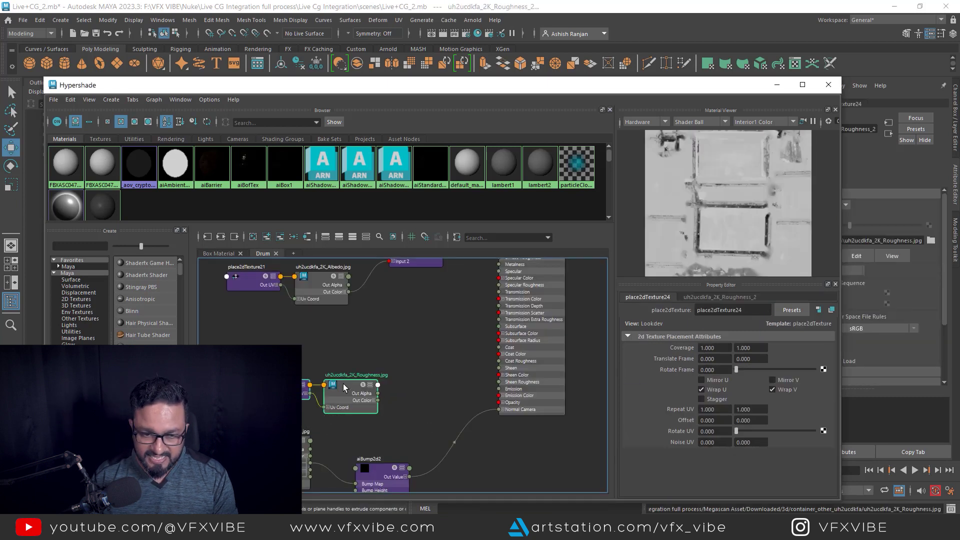
drag(343, 383, 311, 348)
scroll(311, 348, up, 4)
click(360, 363)
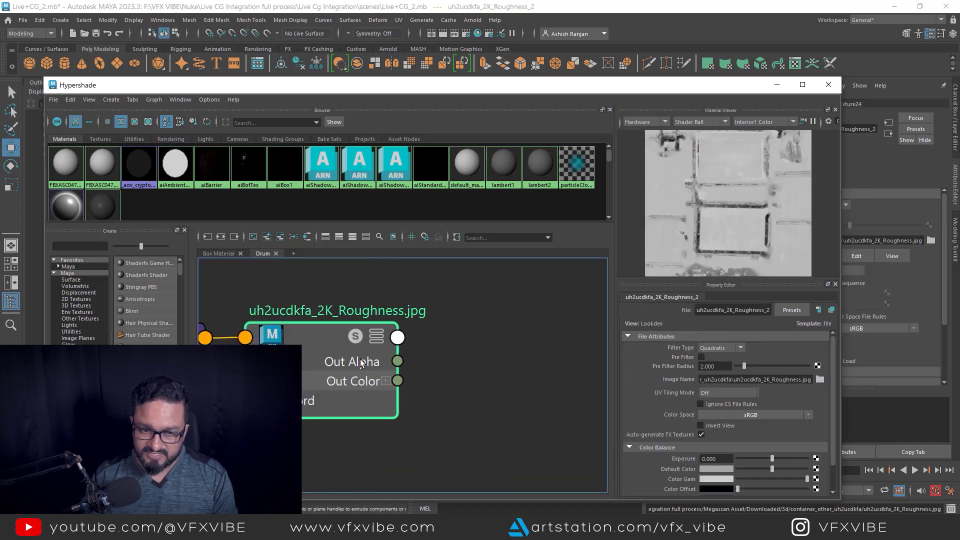
Set the roughness texture's color space to Raw and enable Alpha Is Luminance
click(808, 415)
mouse_move(835, 442)
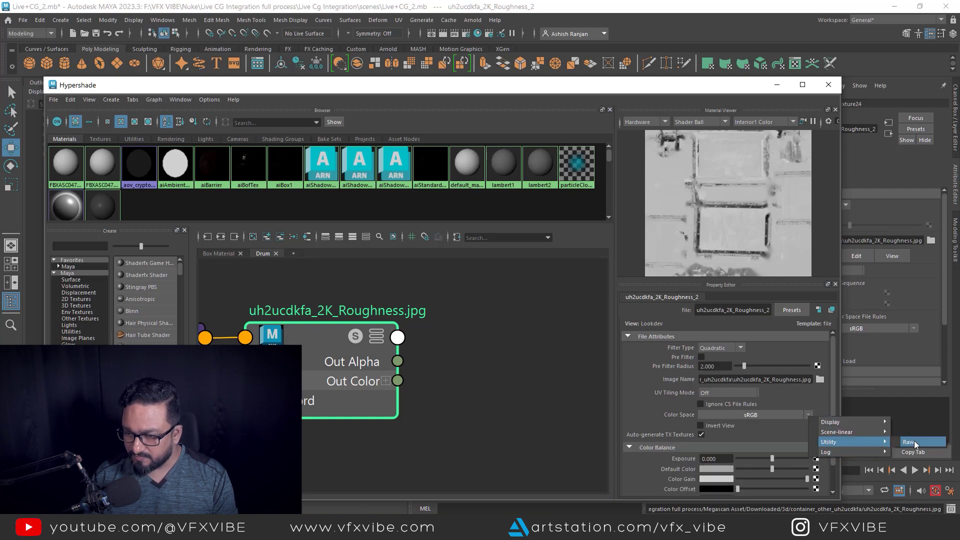
click(914, 442)
scroll(770, 425, down, 2)
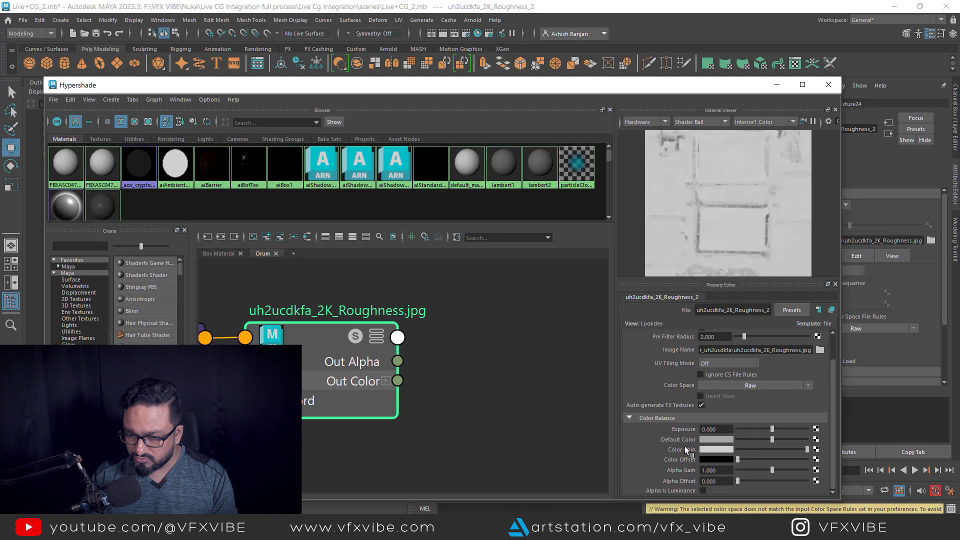
click(702, 490)
Connect the roughness texture's Out Color R to the Diffuse Roughness and Specular Roughness inputs of aiBofTex
scroll(450, 392, down, 5)
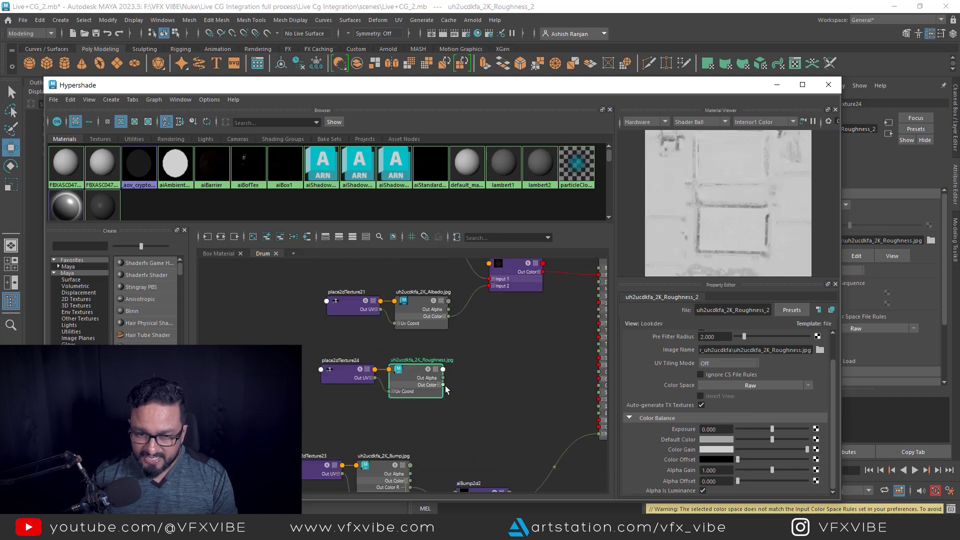
scroll(447, 390, up, 4)
scroll(488, 403, down, 4)
scroll(469, 398, up, 2)
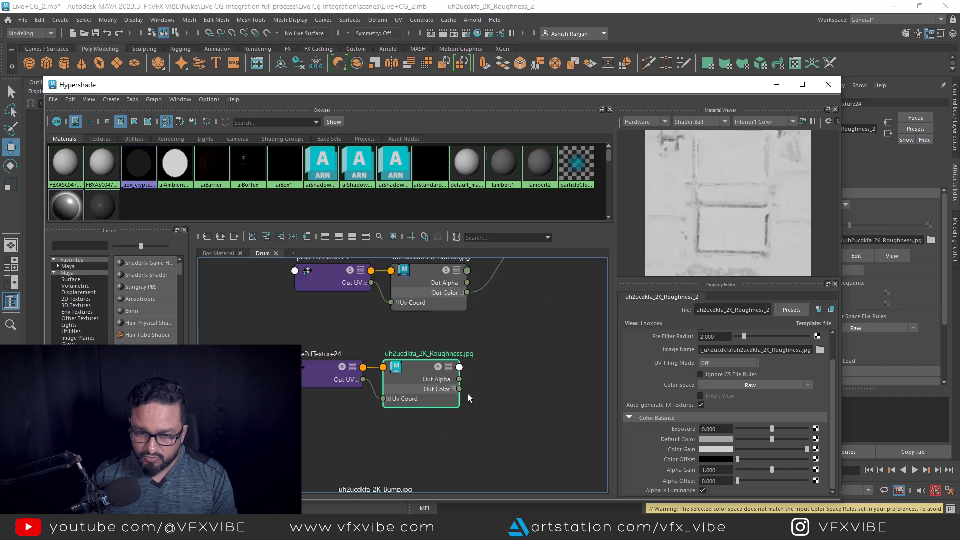
click(454, 389)
mouse_move(534, 398)
mouse_down()
mouse_move(391, 407)
mouse_move(487, 397)
mouse_up()
right_drag(487, 401, 520, 388)
alt+middle_drag(472, 411, 311, 454)
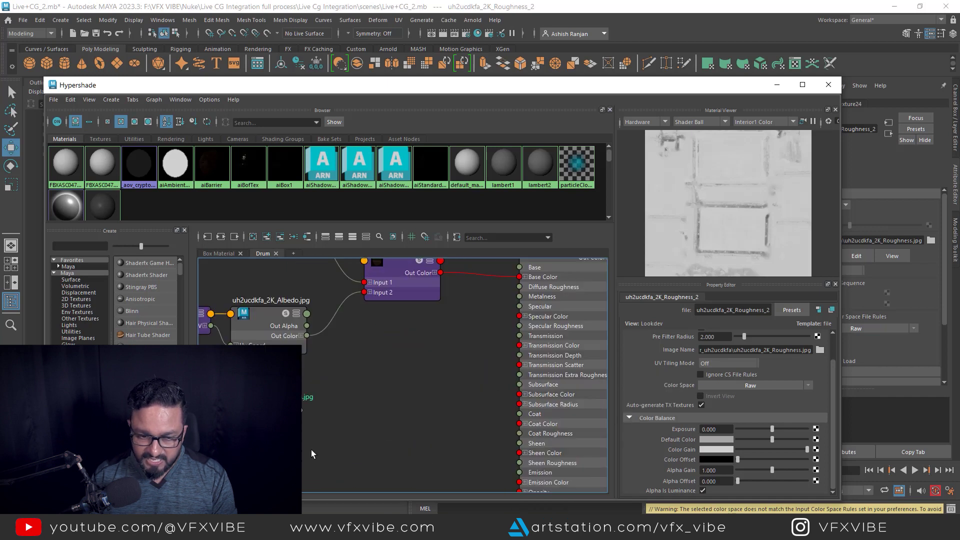
drag(371, 411, 521, 288)
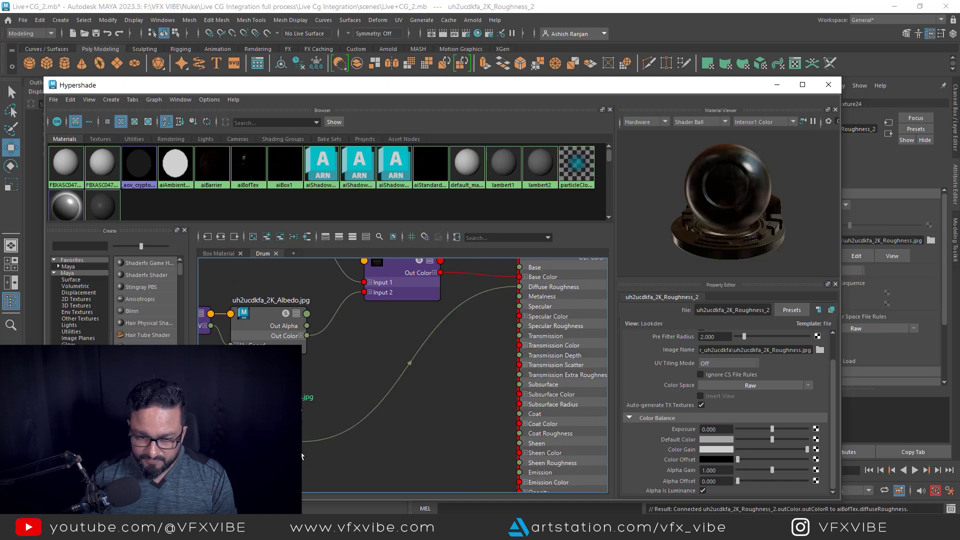
drag(302, 446, 520, 326)
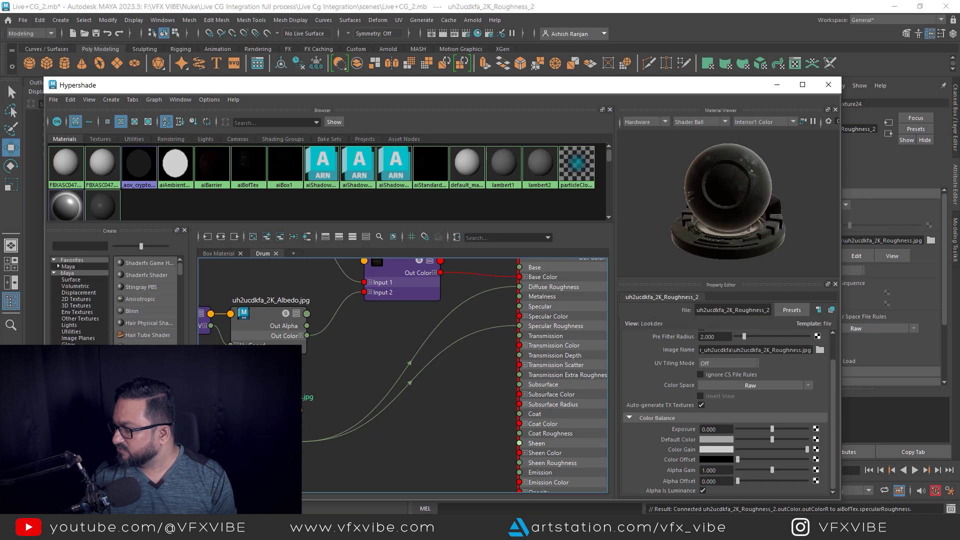
Add the uh2ucdkfa_2K_Gloss texture from the asset folder to the graph between the albedo and roughness nodes
key(a)
key(alt+Tab)
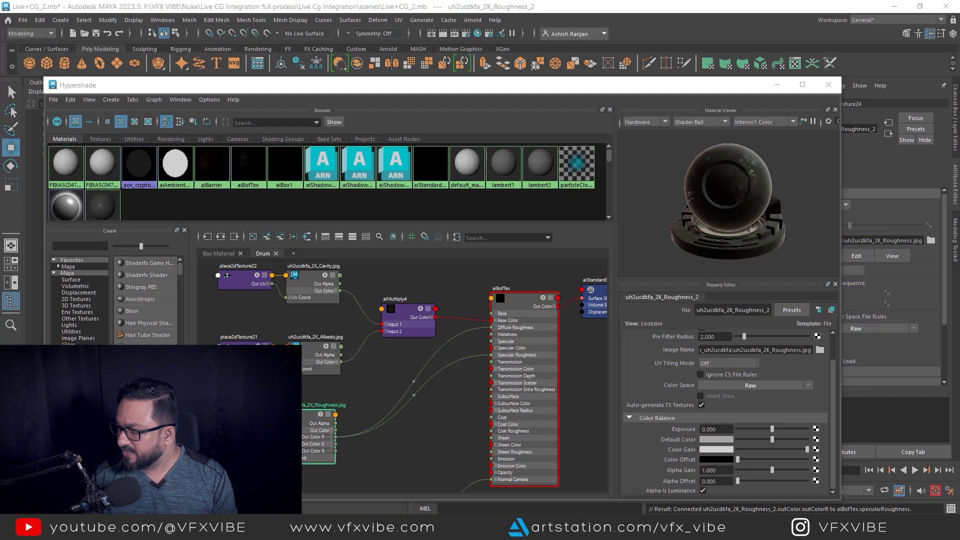
drag(666, 374, 234, 343)
scroll(429, 428, up, 4)
drag(505, 369, 384, 335)
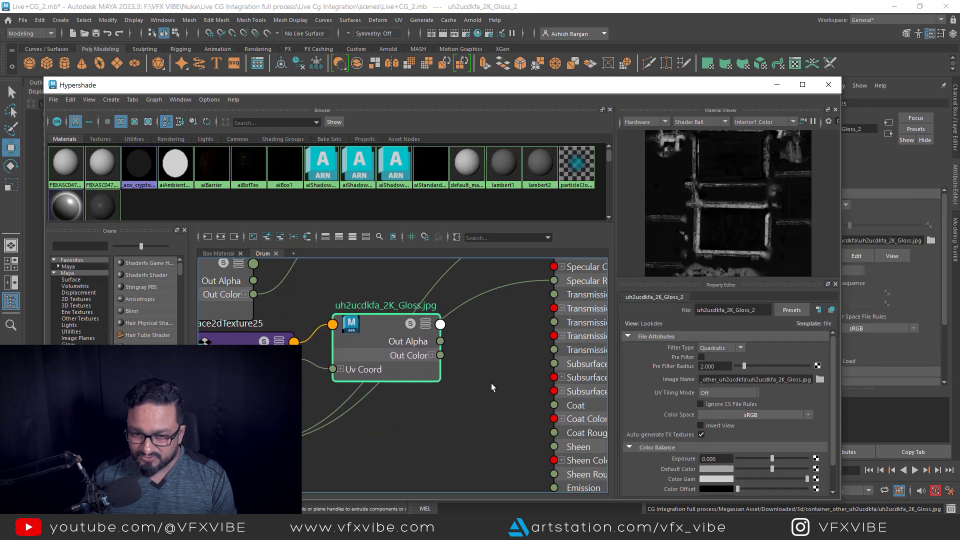
Set the gloss texture's color space to Raw and enable Alpha Is Luminance
click(808, 415)
click(912, 436)
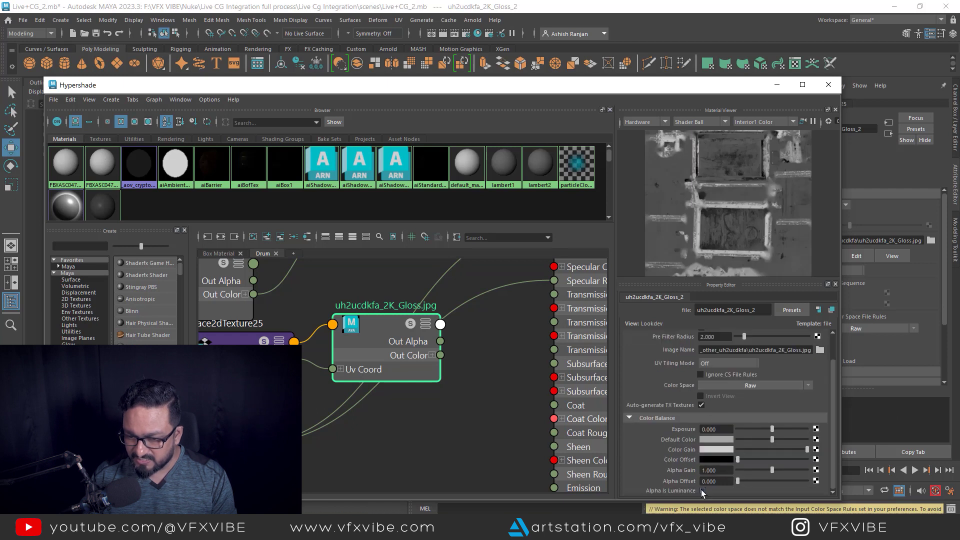
scroll(480, 403, down, 3)
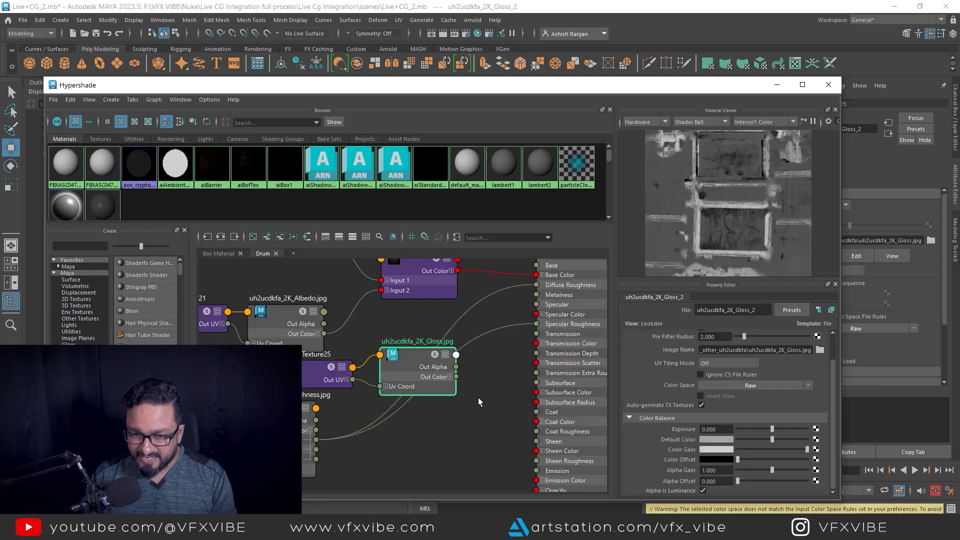
Connect the gloss texture's Out Color R to the Metalness input of aiBofTex
scroll(487, 397, up, 3)
click(439, 368)
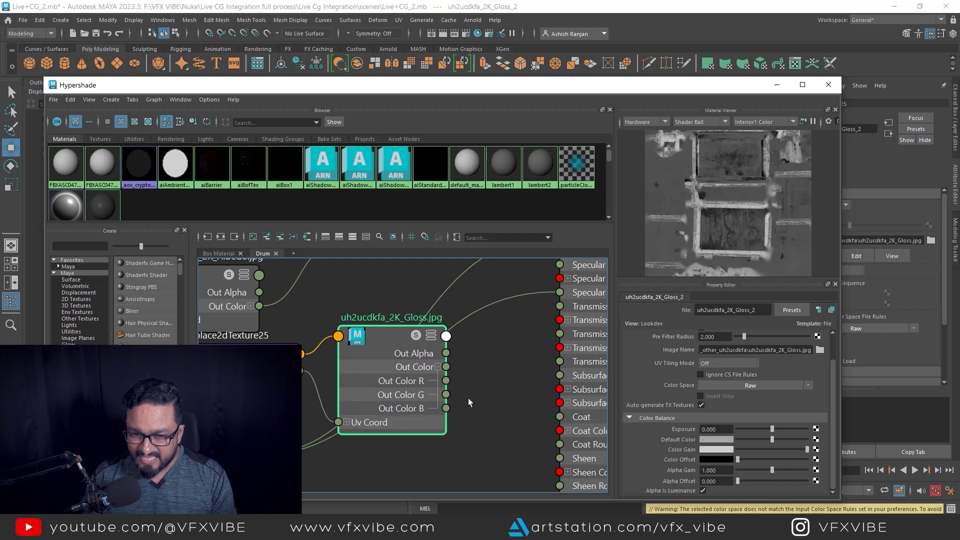
drag(519, 329, 521, 330)
alt+middle_drag(522, 368, 419, 443)
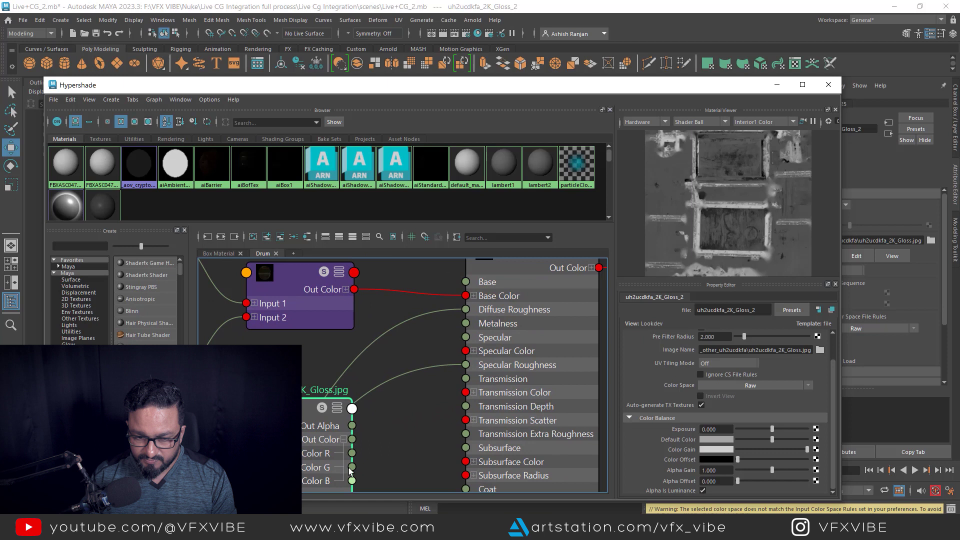
drag(352, 453, 468, 325)
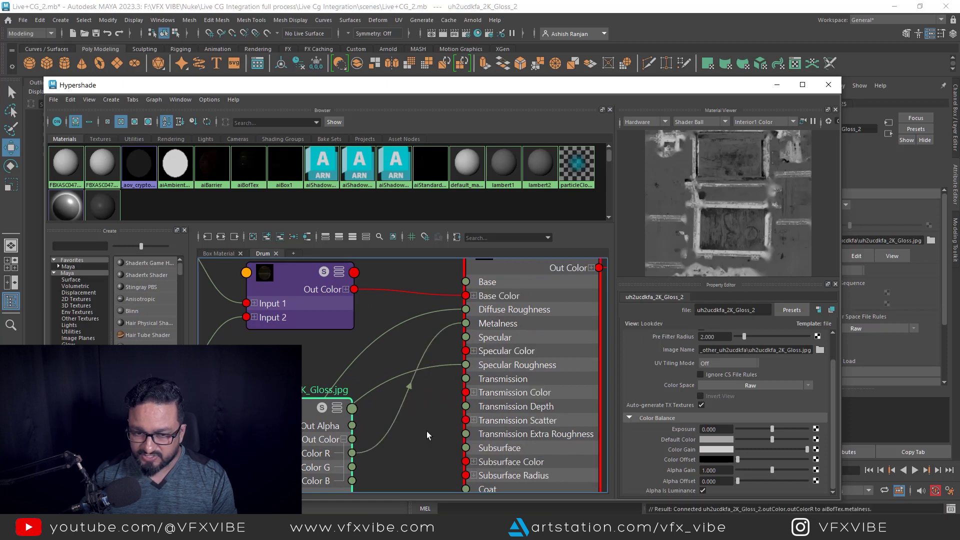
scroll(419, 450, down, 5)
scroll(401, 460, up, 4)
alt+middle_drag(408, 460, 452, 440)
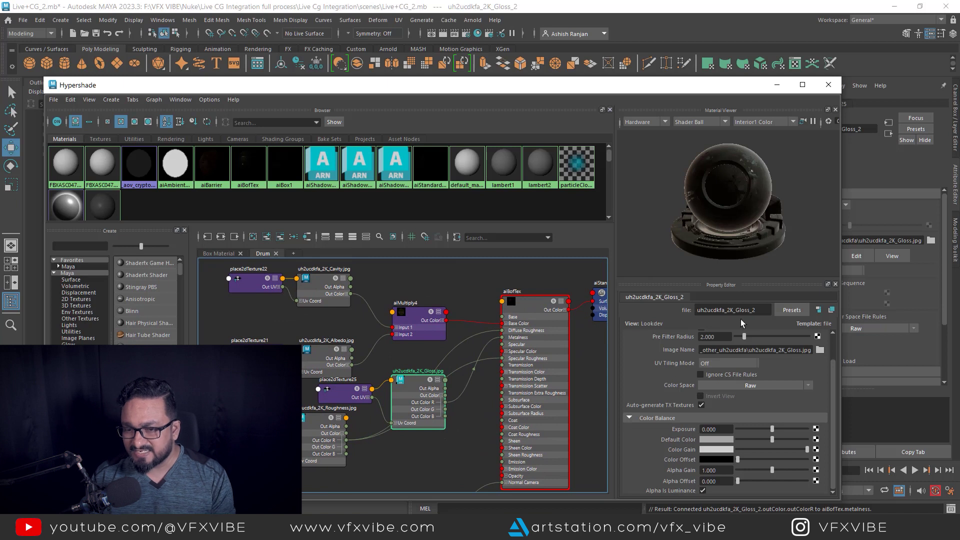
Minimize the Hypershade, turn on all scene lights in the camera view and bring up the Arnold render of the crate
click(778, 89)
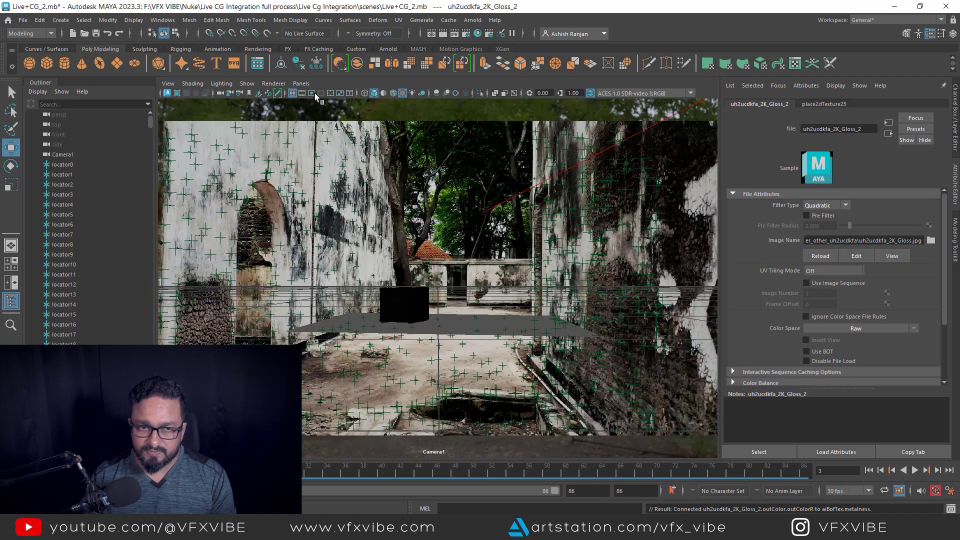
click(412, 94)
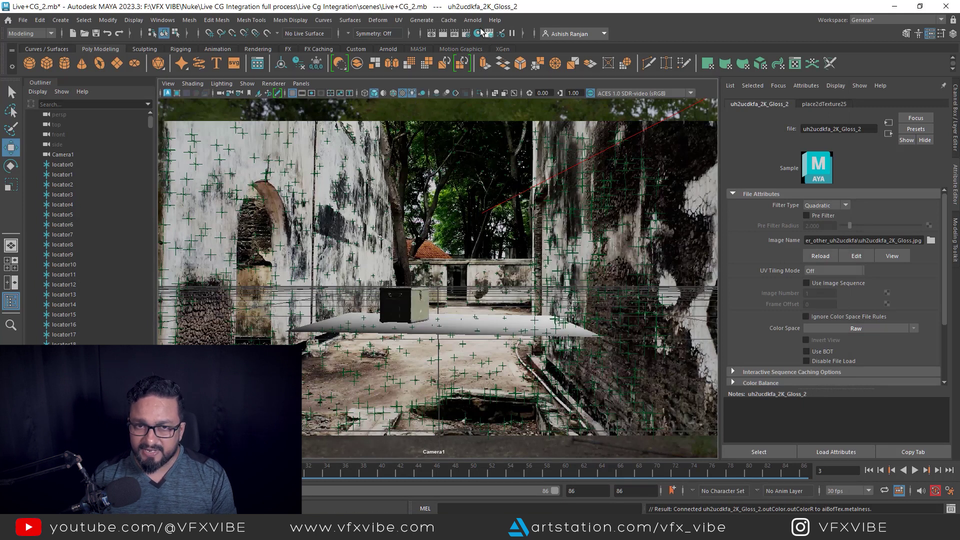
key(alt+Tab)
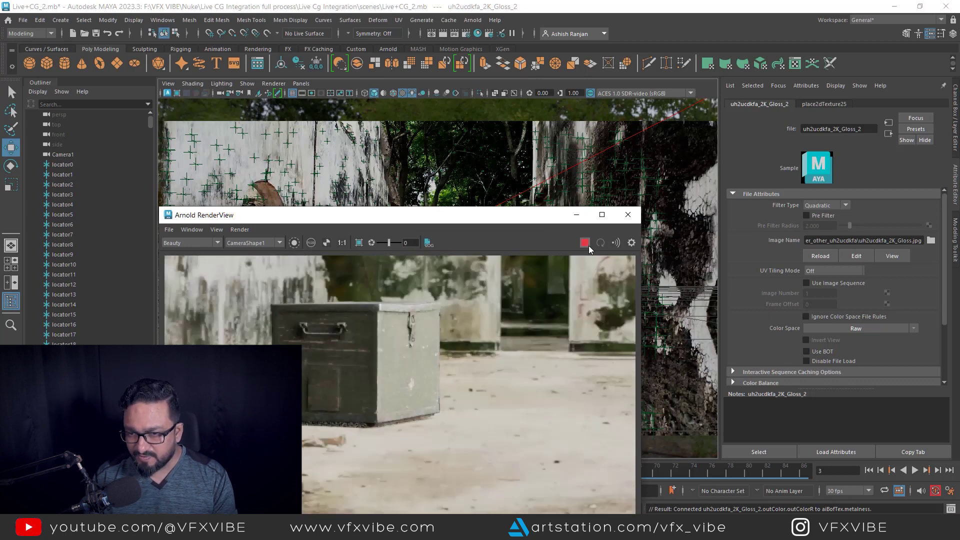
Select aiAreaLight1 and set its exposure to 6
click(620, 142)
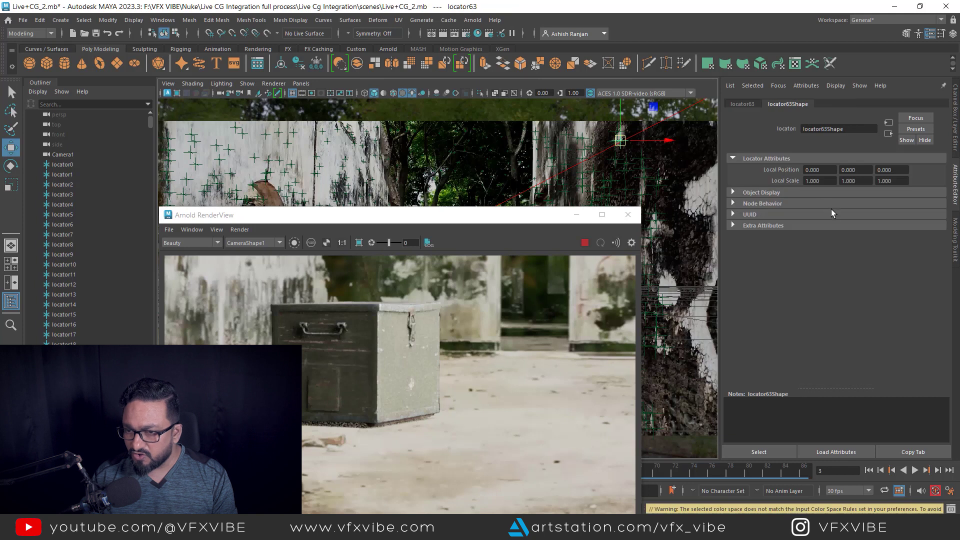
click(667, 122)
click(823, 230)
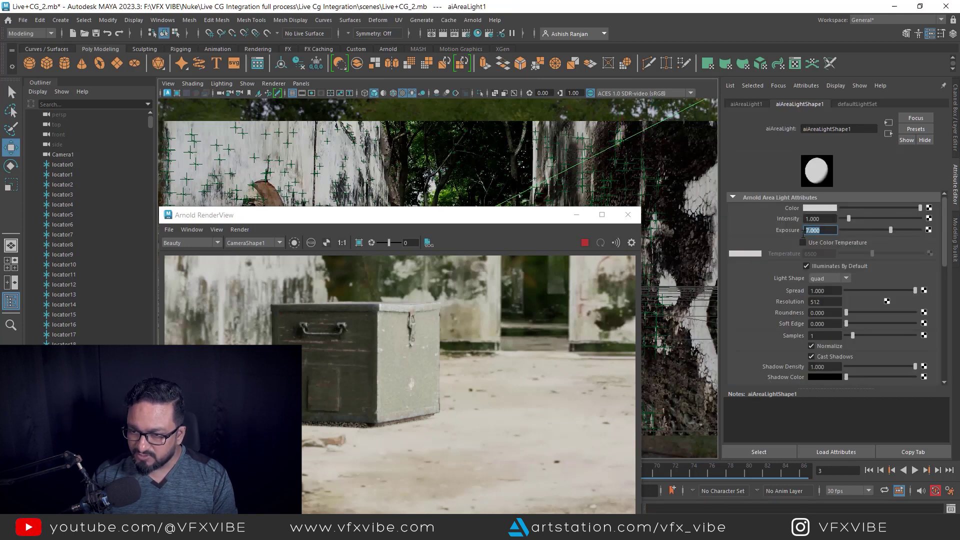
text(6)
key(Return)
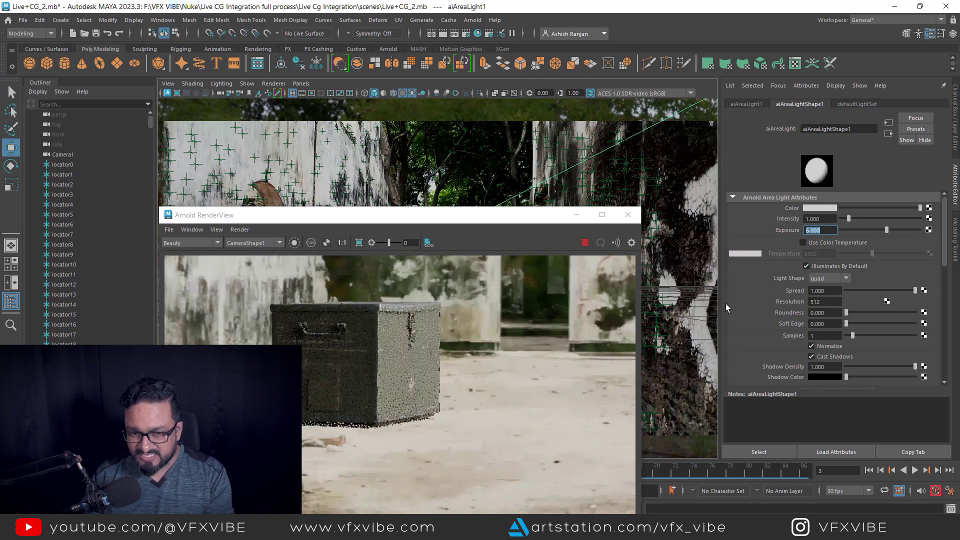
Inspect the crate close up in the render, stop the render and view the whole frame
scroll(404, 335, up, 2)
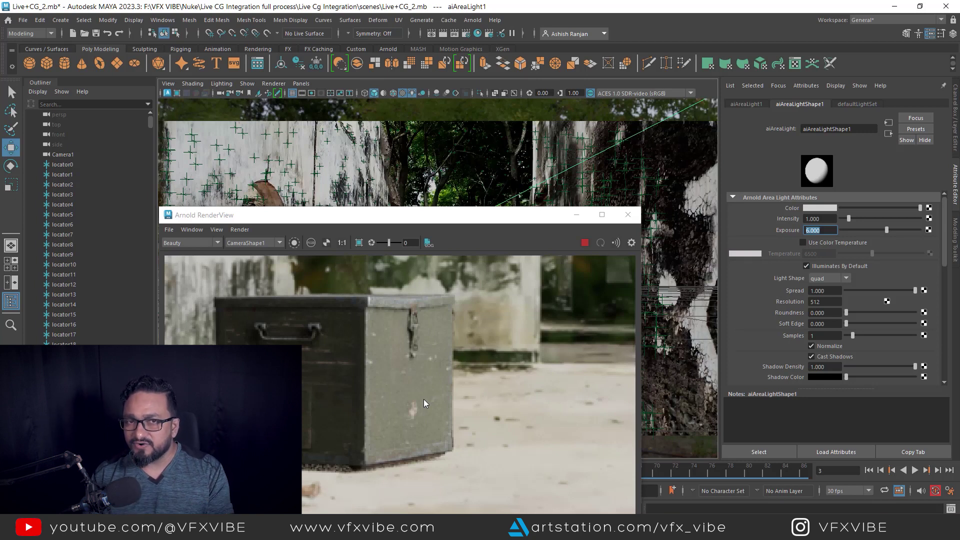
click(583, 244)
scroll(464, 430, down, 6)
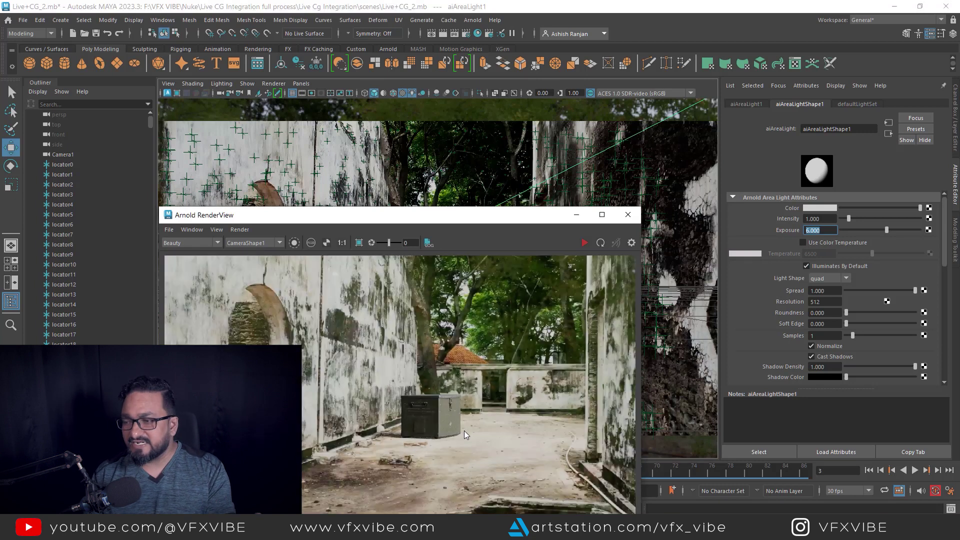
drag(474, 225, 485, 149)
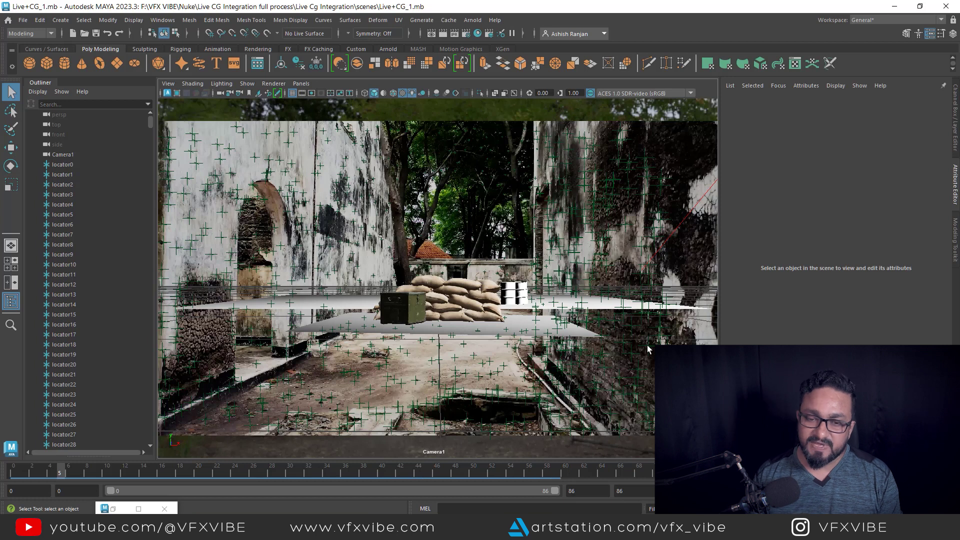
Render the Live+CG_1 scene with crate, sandbags and drums in the Arnold RenderView, then stop and minimize it
click(471, 20)
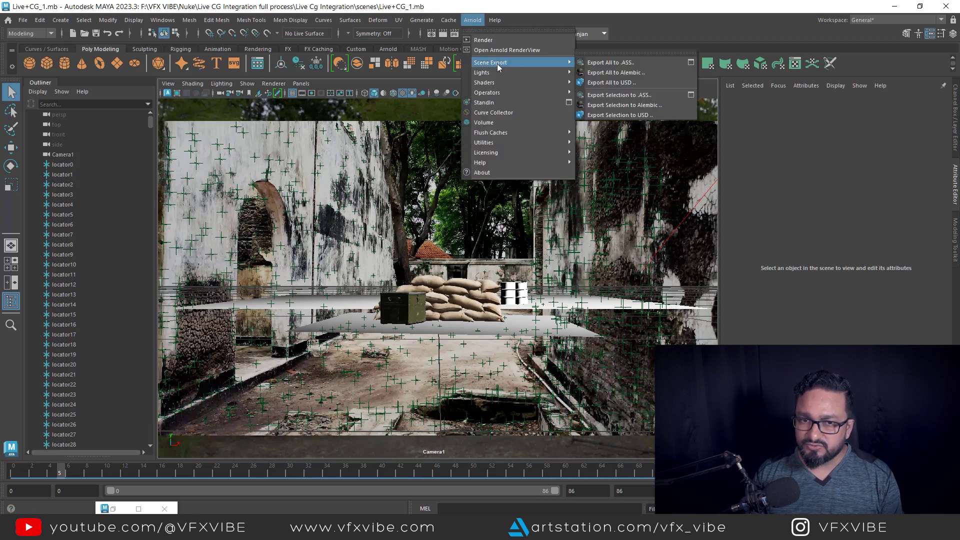
click(507, 50)
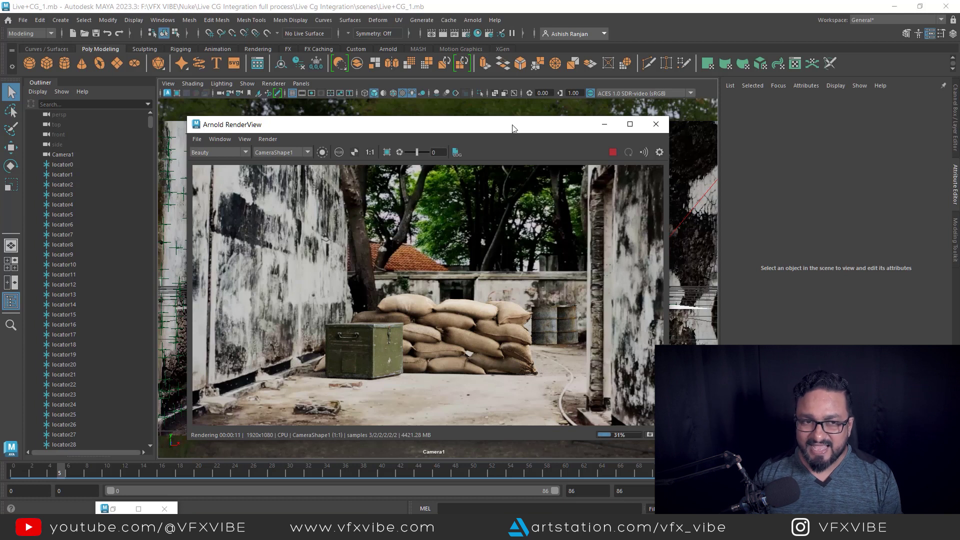
drag(514, 129, 513, 115)
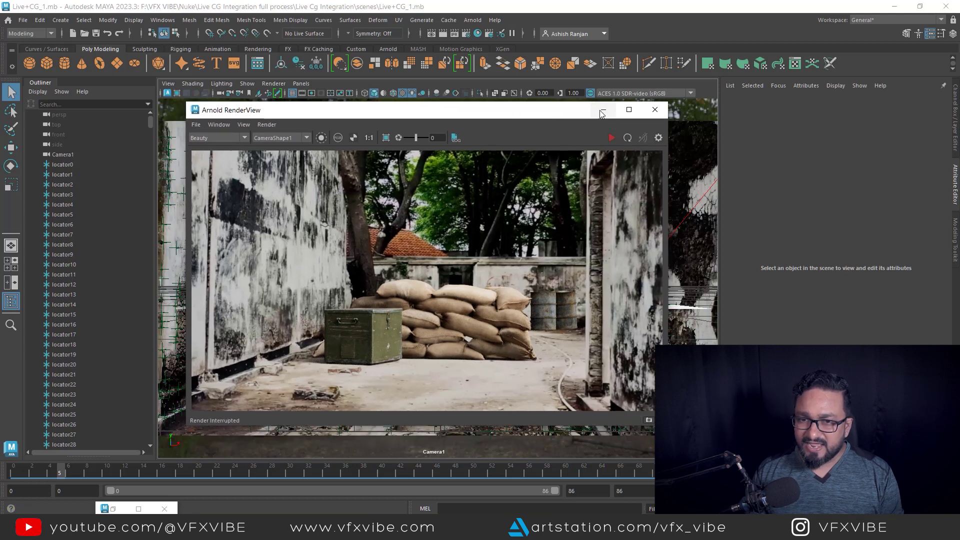
click(602, 111)
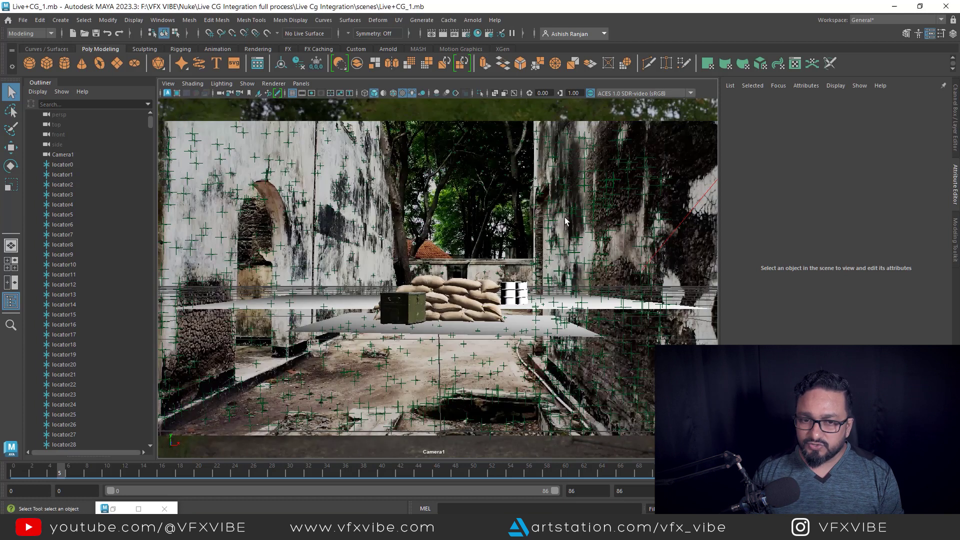
Graph the sandbag barrier's aiBarrier material in the Hypershade and examine how its roughness and specular textures are connected
click(470, 305)
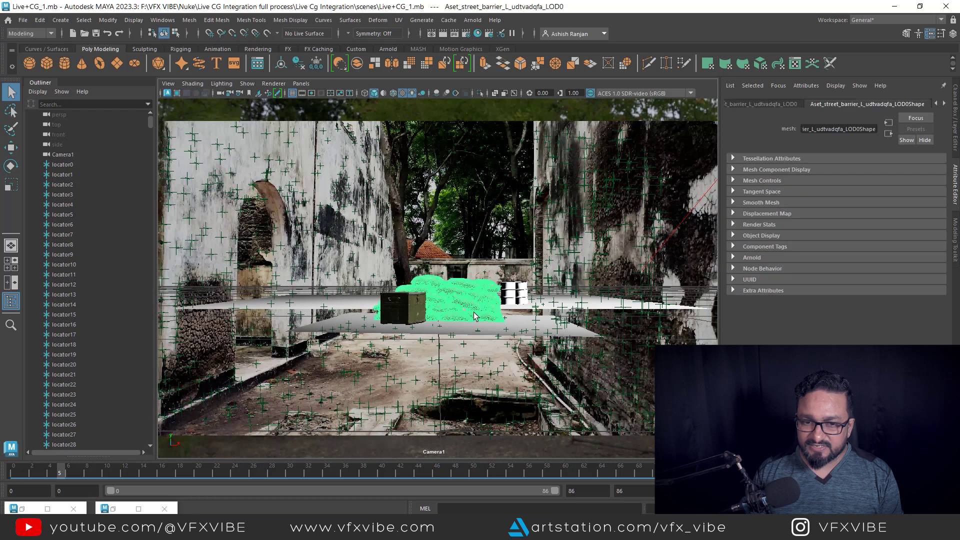
click(478, 33)
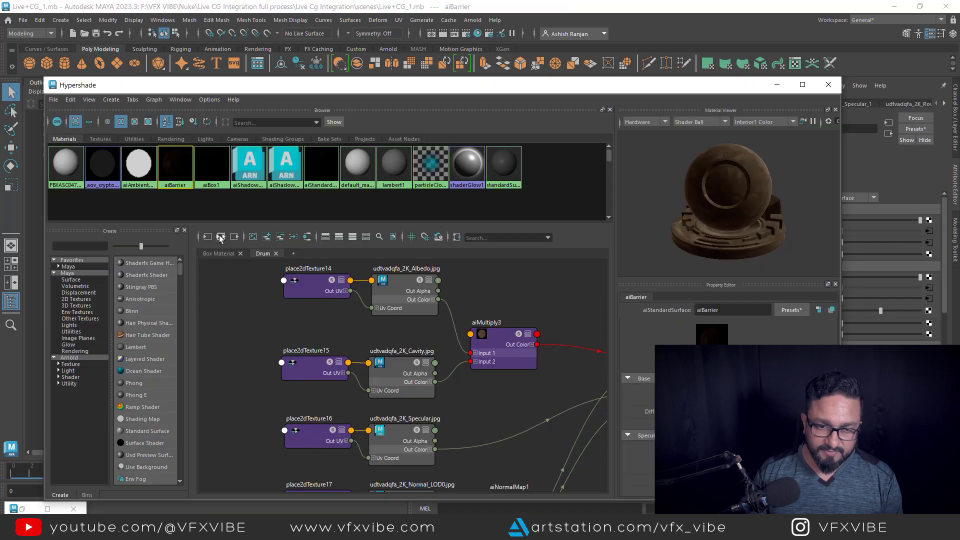
scroll(288, 304, up, 3)
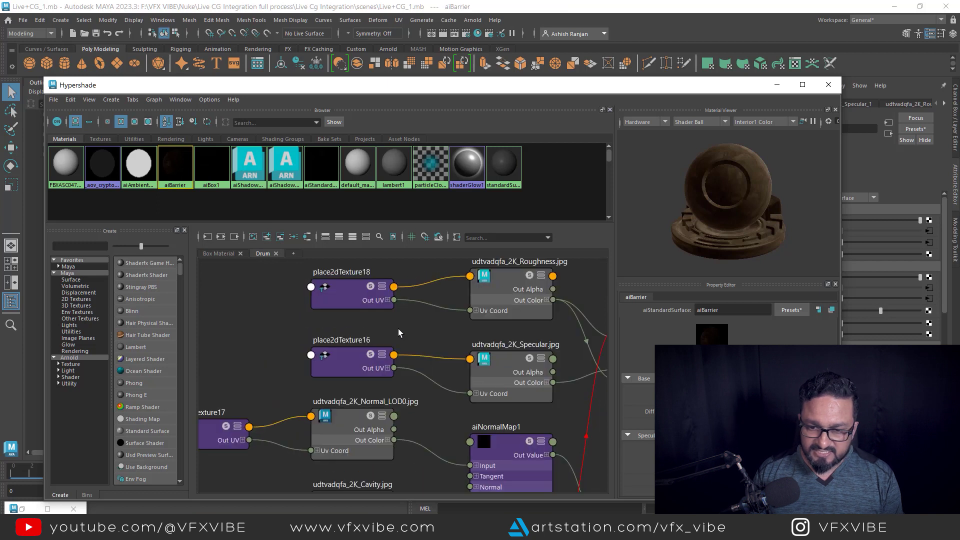
scroll(398, 328, down, 2)
scroll(493, 300, up, 3)
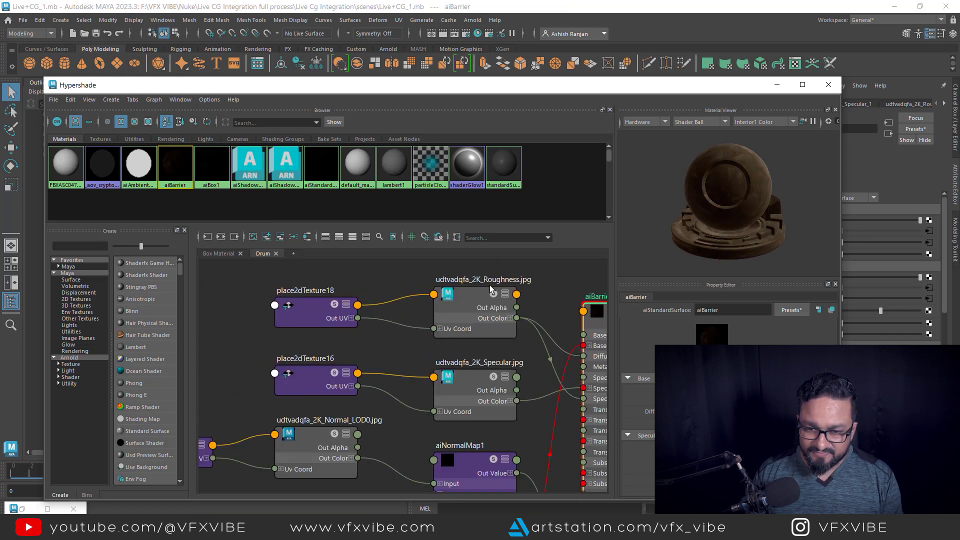
right_drag(539, 297, 569, 311)
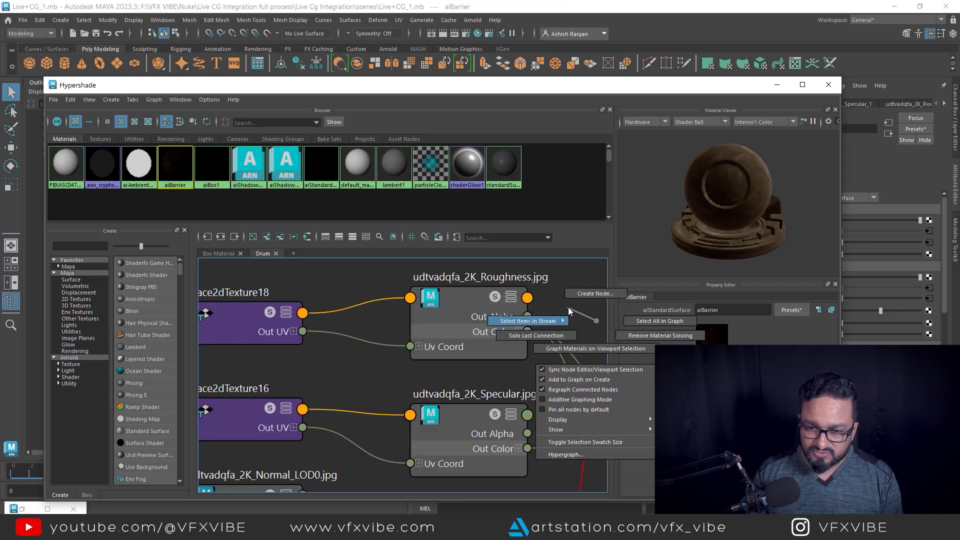
click(595, 323)
alt+middle_drag(577, 317, 428, 288)
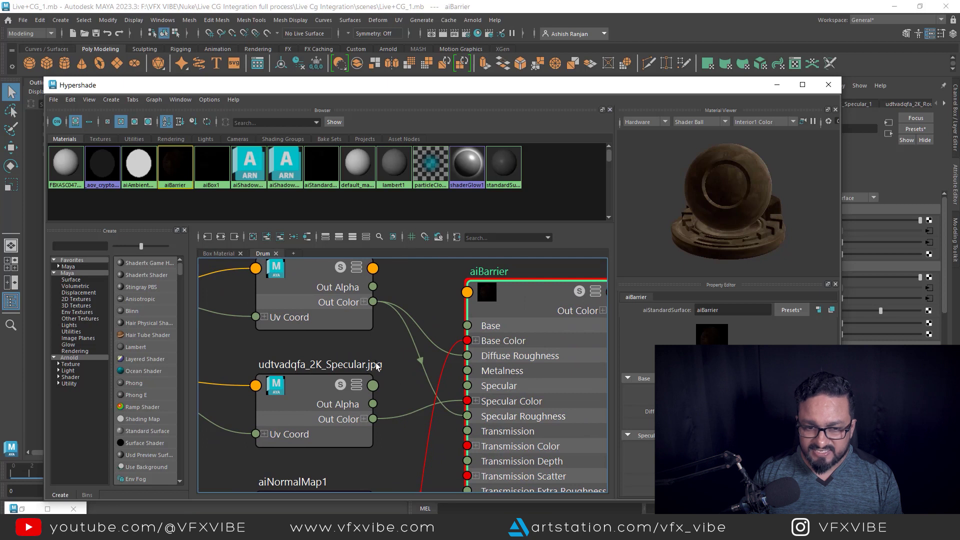
alt+middle_drag(388, 313, 427, 275)
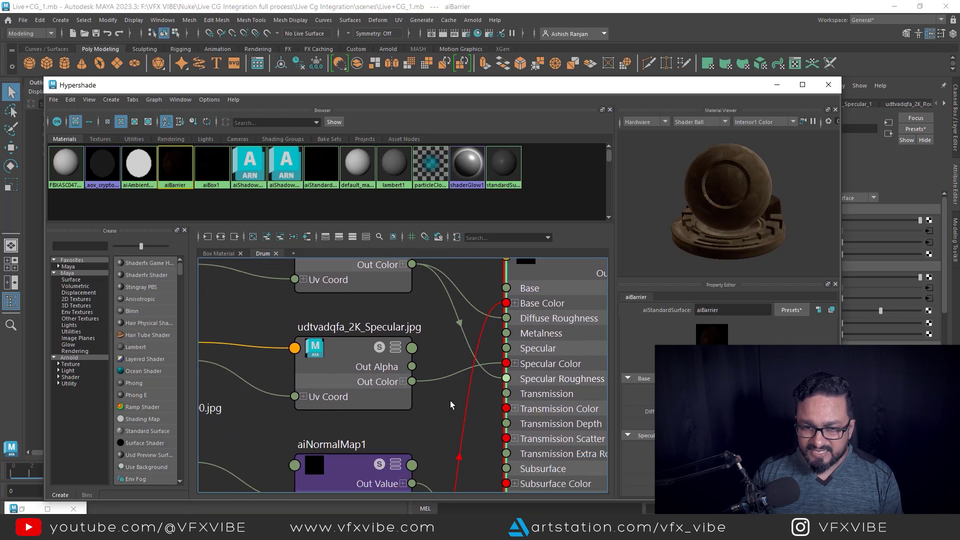
Examine how aiBarrier's cavity and albedo textures combine through aiMultiply and how its normal map, specular and roughness nodes connect
scroll(428, 411, down, 2)
alt+middle_drag(389, 418, 500, 310)
alt+middle_drag(376, 403, 373, 307)
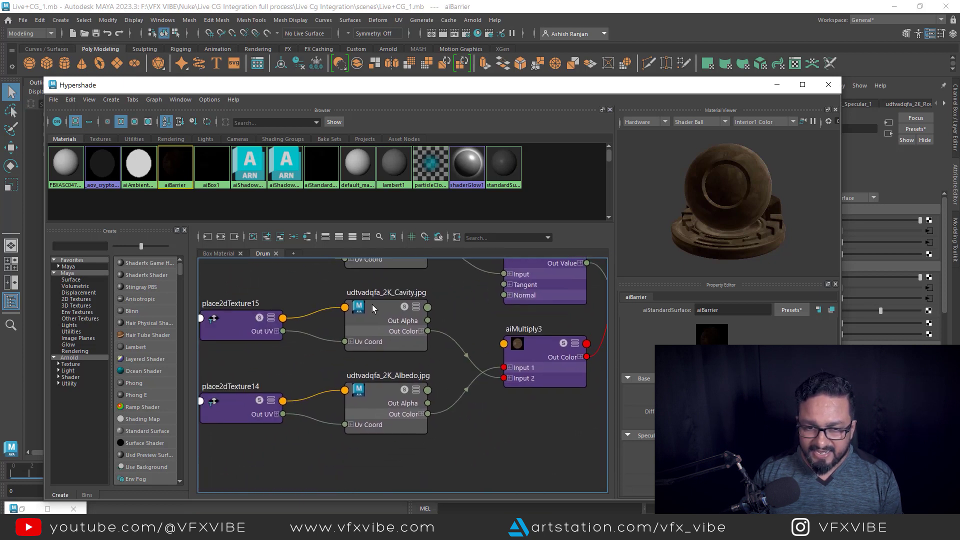
alt+middle_drag(555, 422, 429, 454)
alt+middle_drag(483, 422, 439, 510)
alt+middle_drag(474, 388, 466, 416)
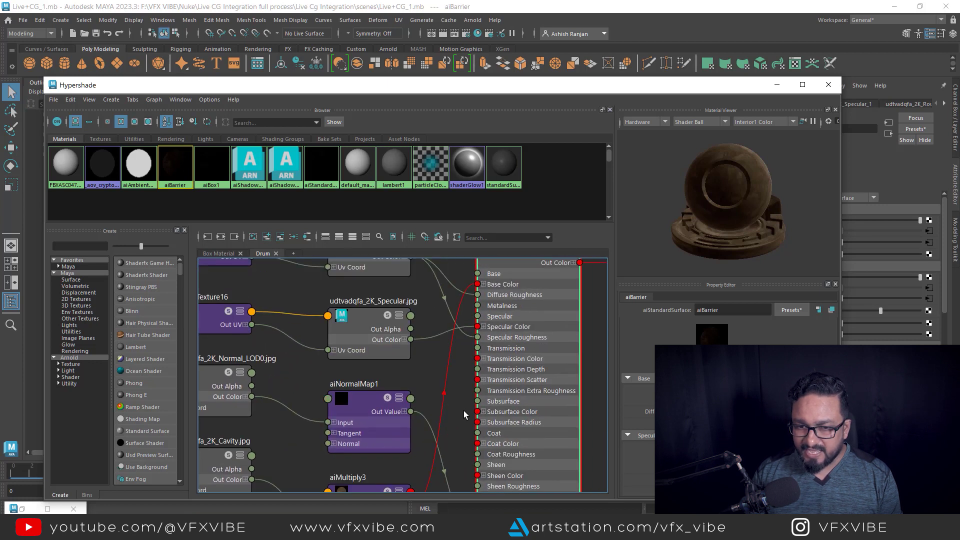
alt+middle_drag(510, 302, 499, 342)
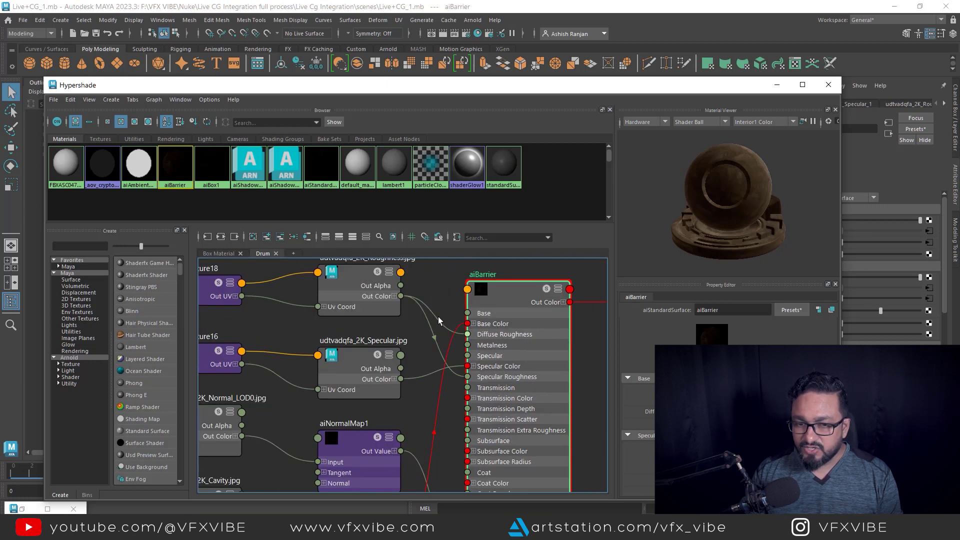
scroll(429, 294, down, 3)
alt+middle_drag(437, 286, 472, 299)
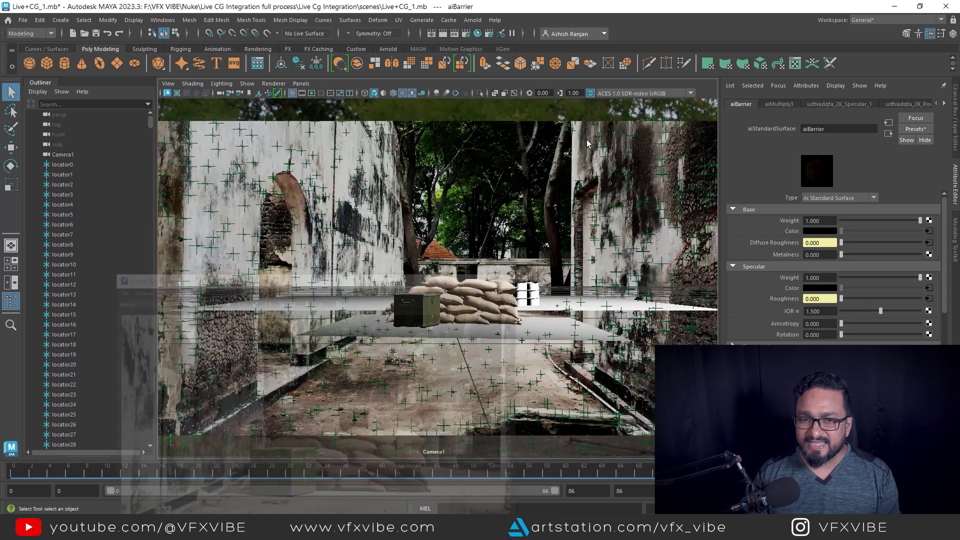
Switch to the perspective view, select the Arnold sky dome light around the scene and check its intensity
key(space)
drag(466, 256, 468, 213)
scroll(503, 283, down, 5)
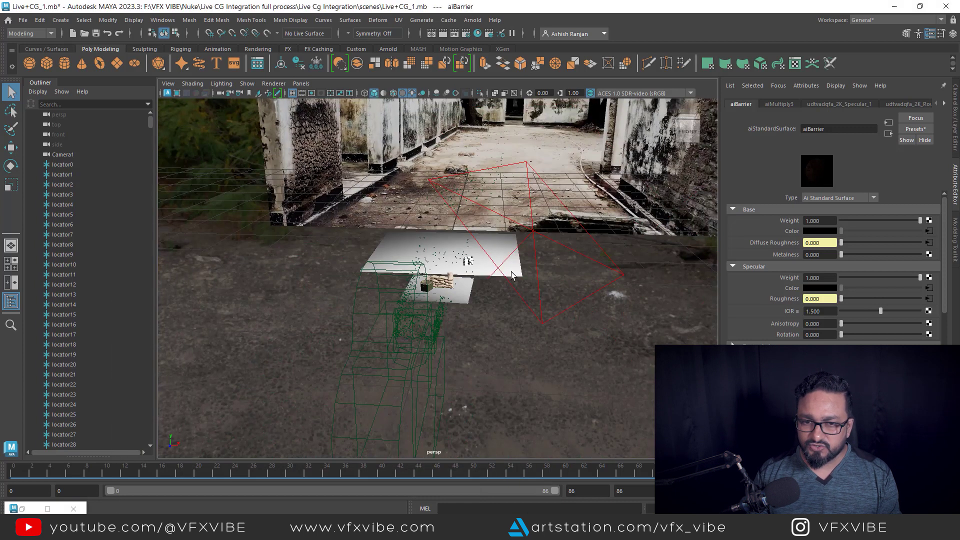
scroll(511, 272, down, 3)
click(644, 159)
click(631, 351)
alt+drag(631, 351, 565, 375)
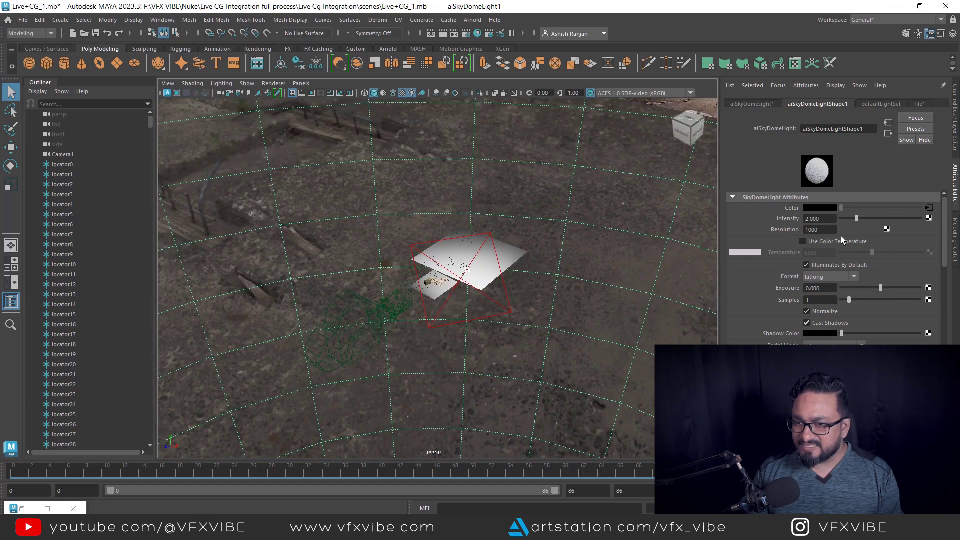
drag(830, 219, 773, 229)
Select the area light above the shadow-matte planes and review its intensity, exposure and placement
scroll(487, 319, up, 5)
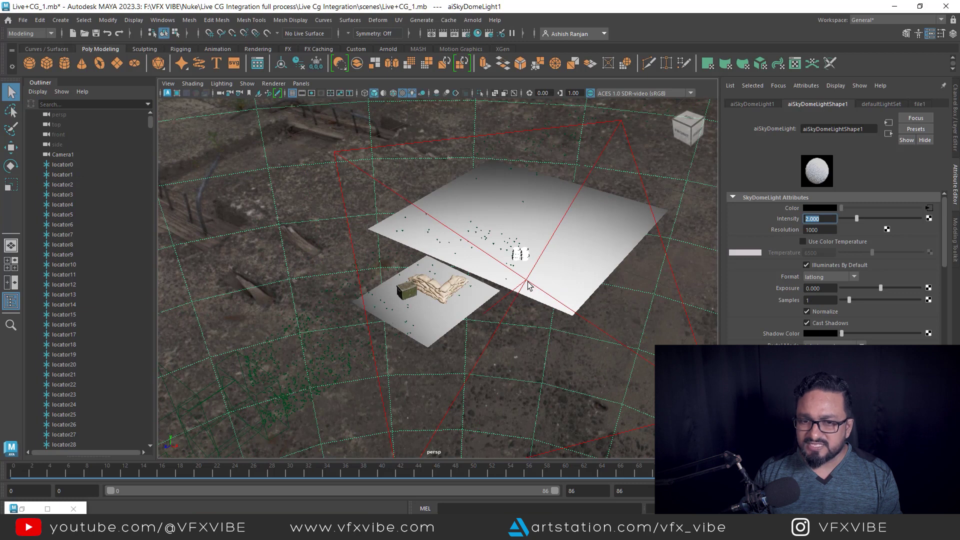
click(528, 285)
alt+drag(293, 367, 314, 354)
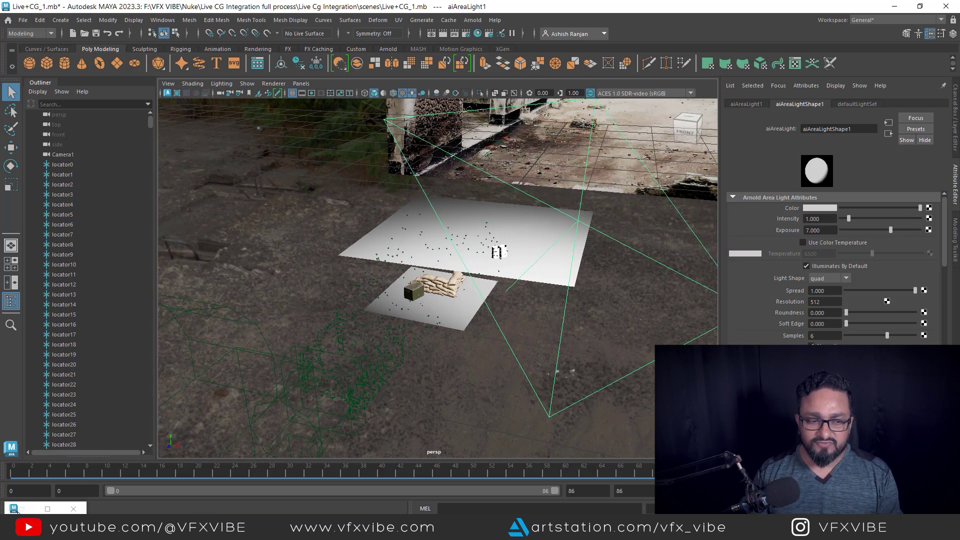
Reopen the Arnold RenderView, frame the whole render and inspect the crate, sandbags and drums close up
click(21, 509)
scroll(463, 349, down, 5)
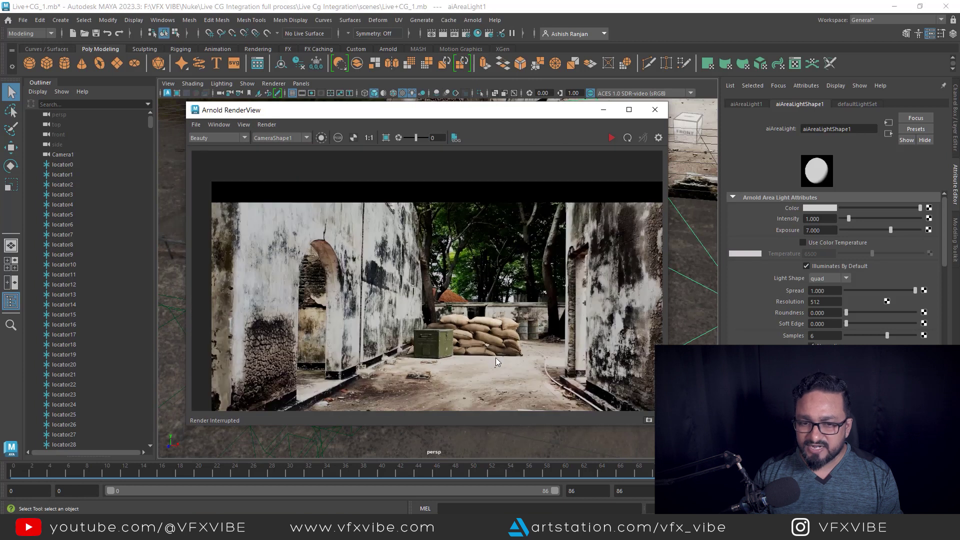
key(f)
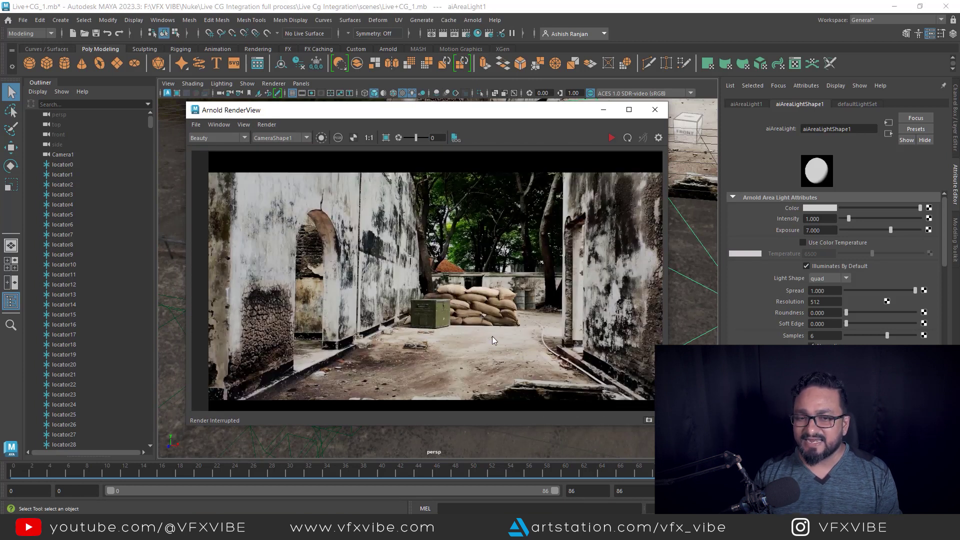
scroll(493, 336, up, 3)
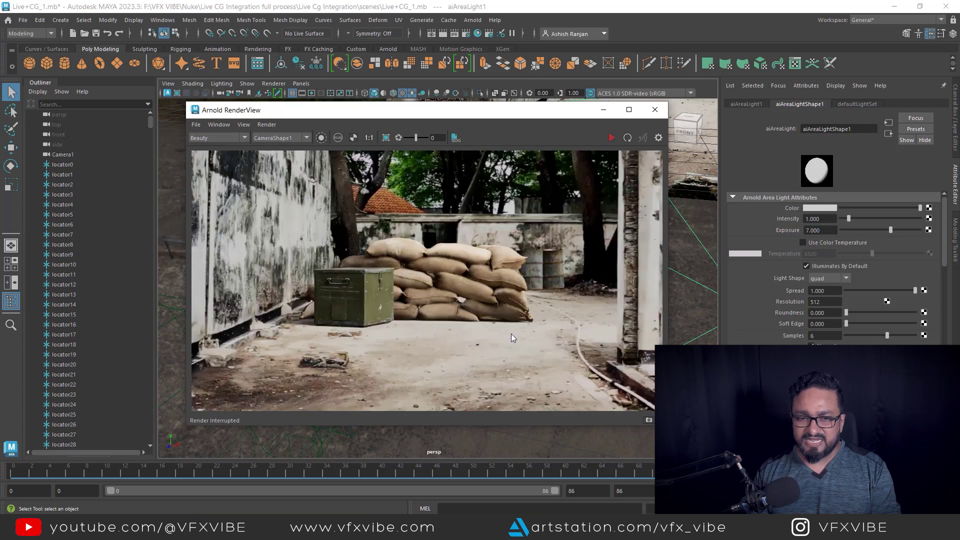